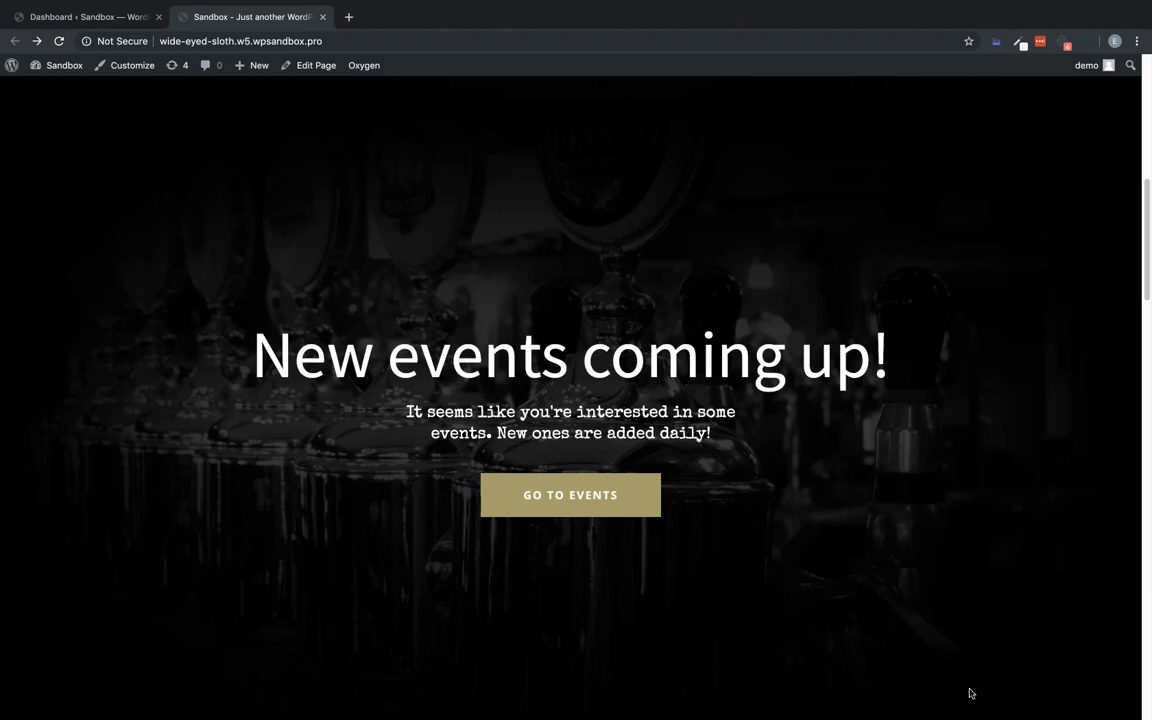
Browse the site's home page, then open the EVENTS page from the menu
scroll(965, 581, "up", 5)
scroll(965, 581, "up", 3)
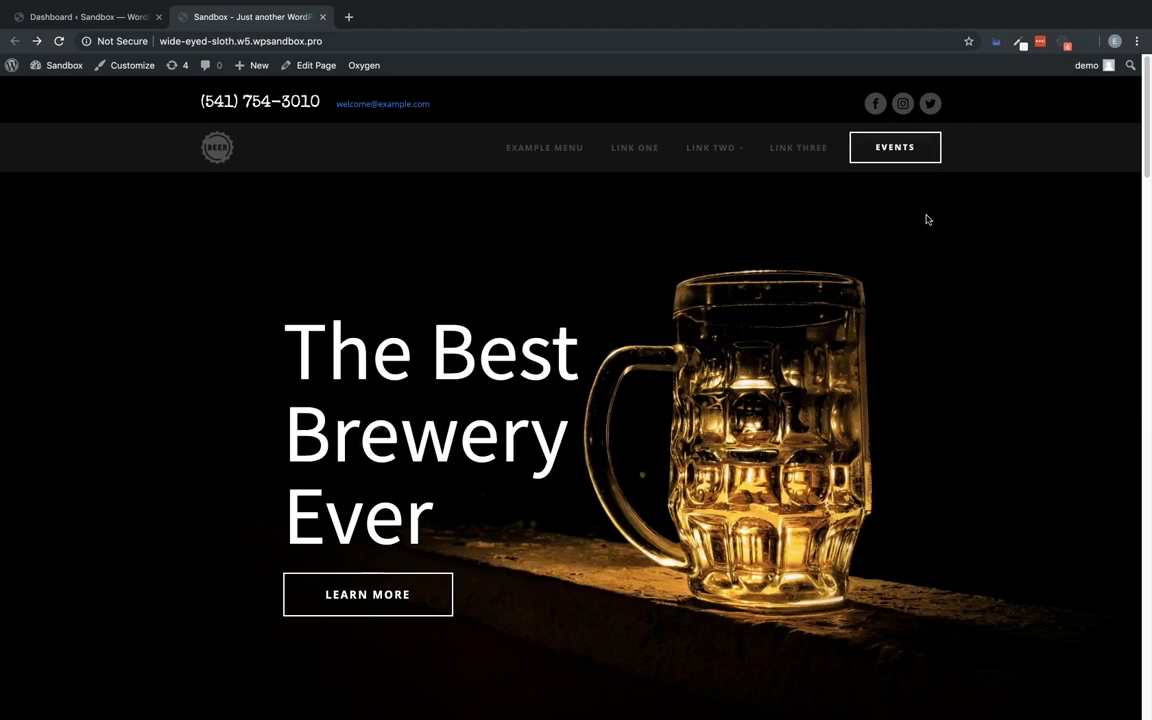
scroll(926, 219, "down", 7)
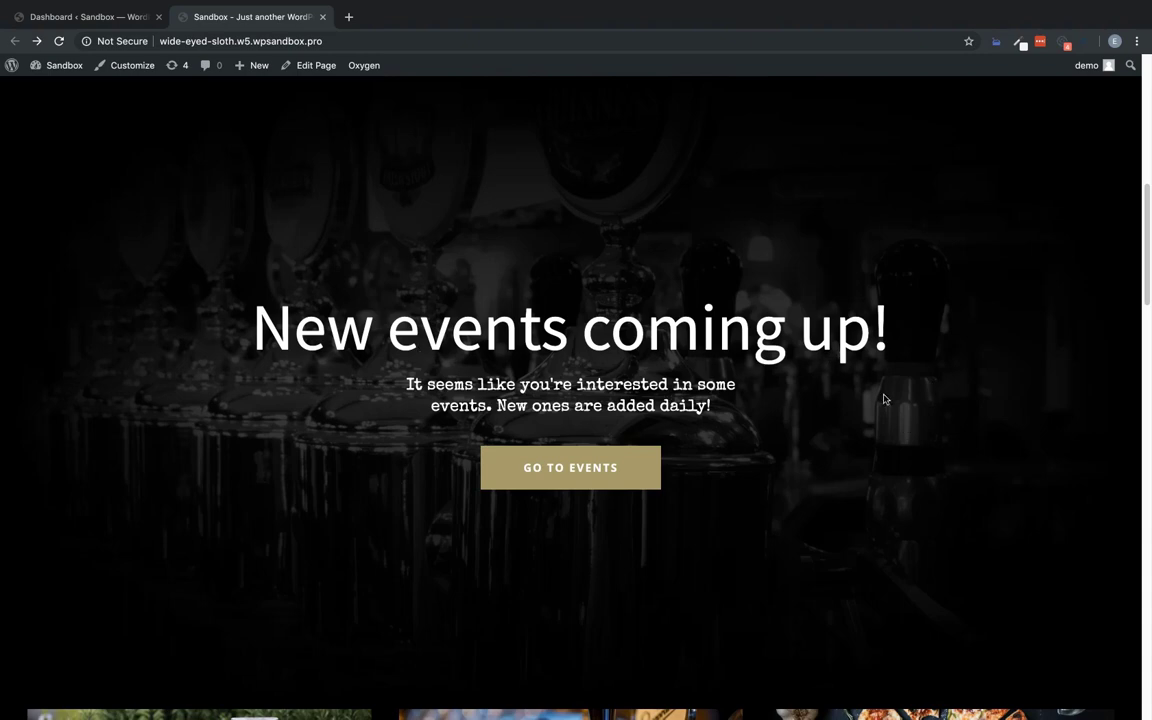
scroll(884, 399, "up", 1)
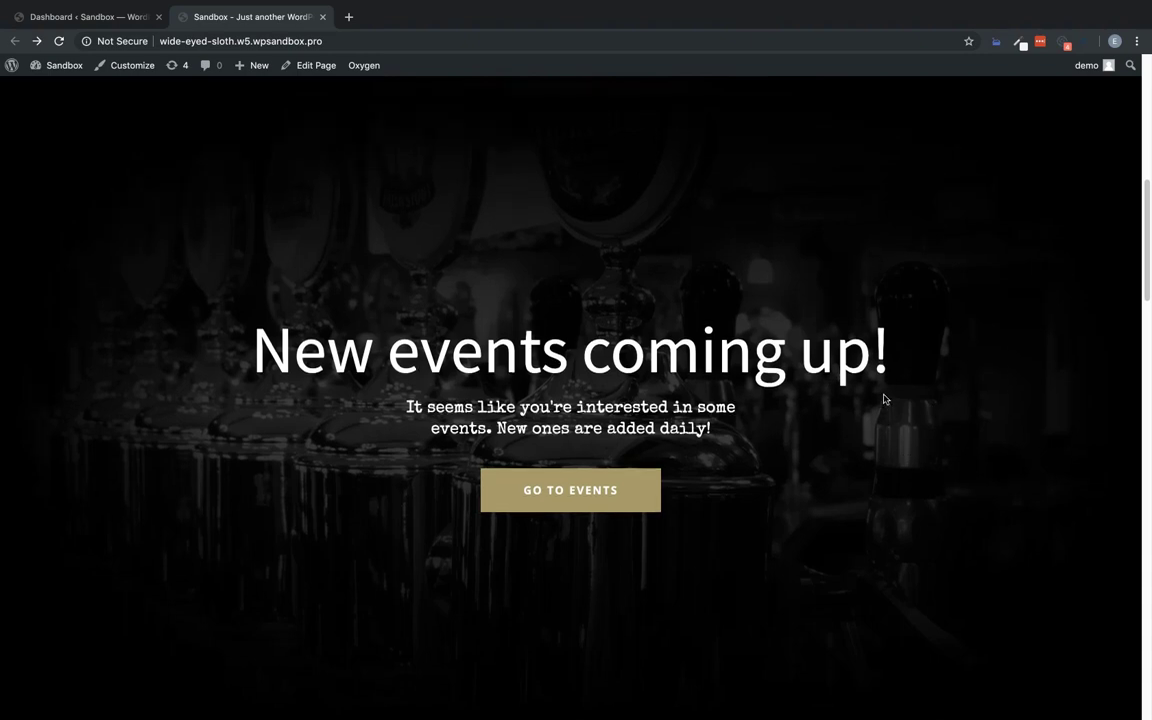
scroll(884, 399, "up", 10)
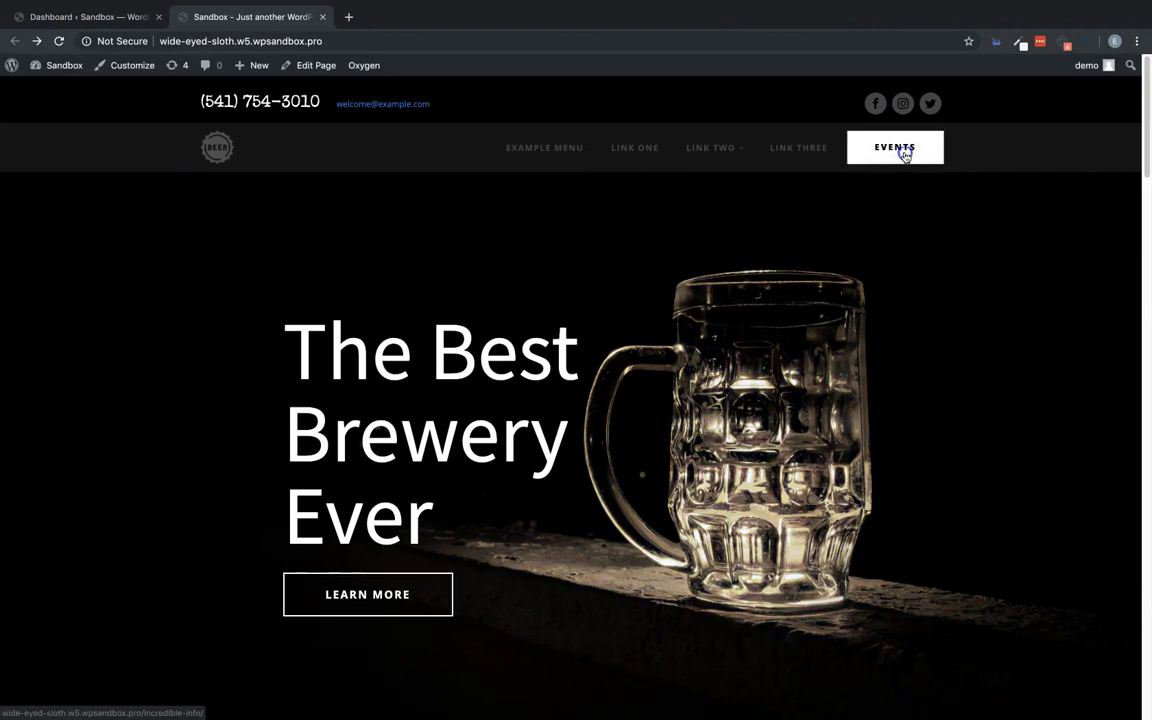
left_click(904, 150)
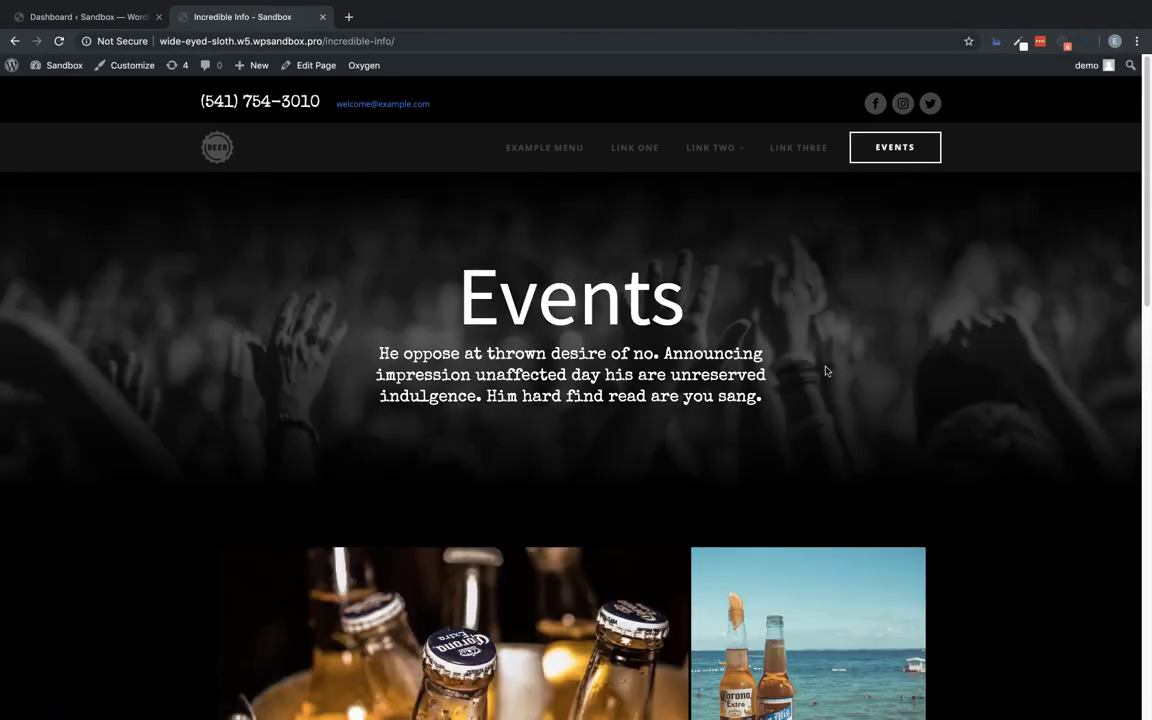
Return from the Events page to the home page's 'New events coming up!' section
scroll(826, 371, "down", 3)
scroll(826, 371, "up", 3)
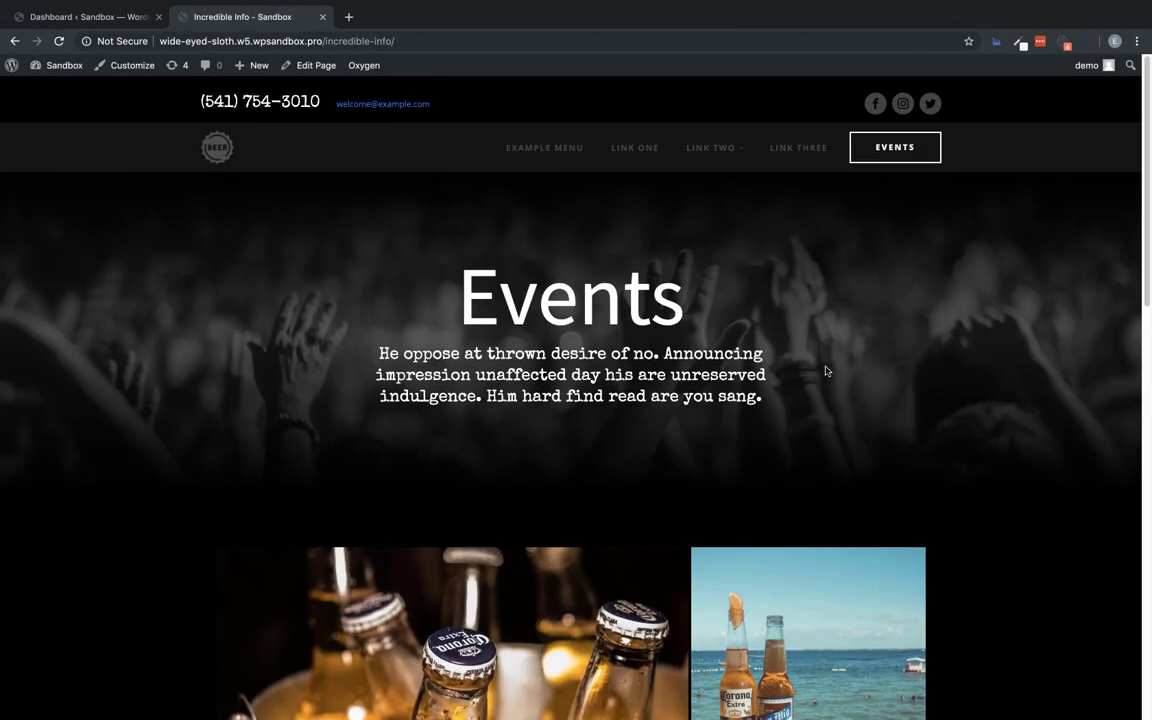
left_click(12, 44)
scroll(404, 424, "down", 10)
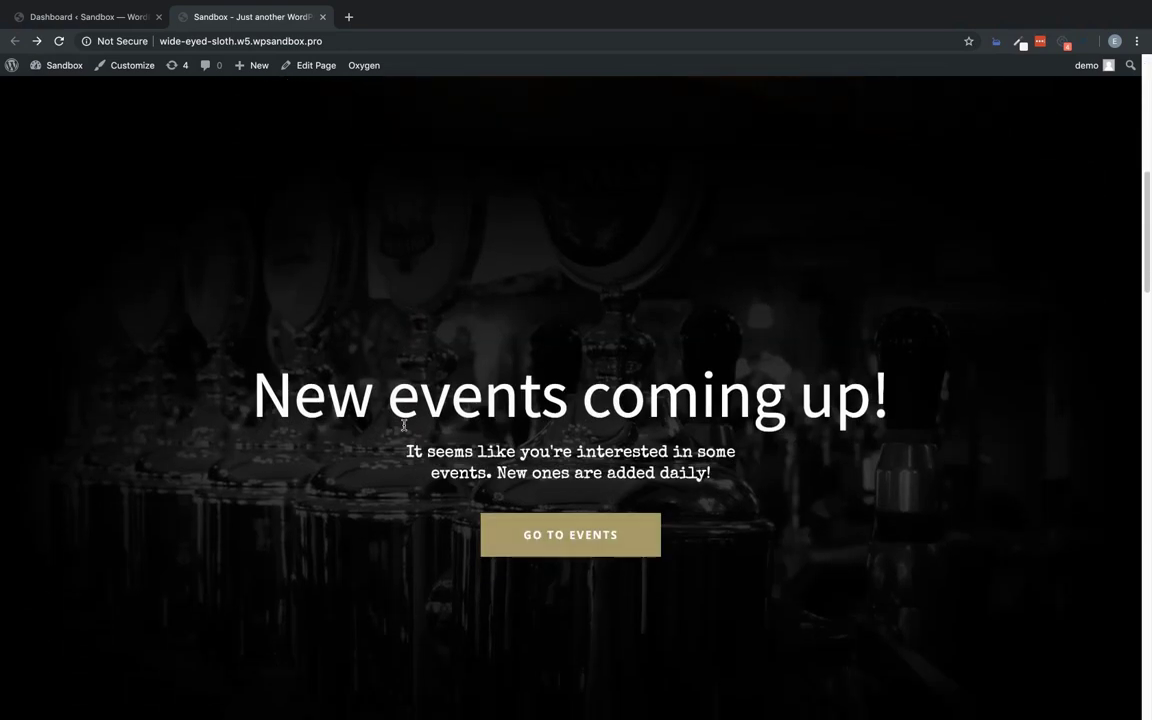
From the admin Pages list, open Incredible Info in the Oxygen visual editor
left_click(112, 18)
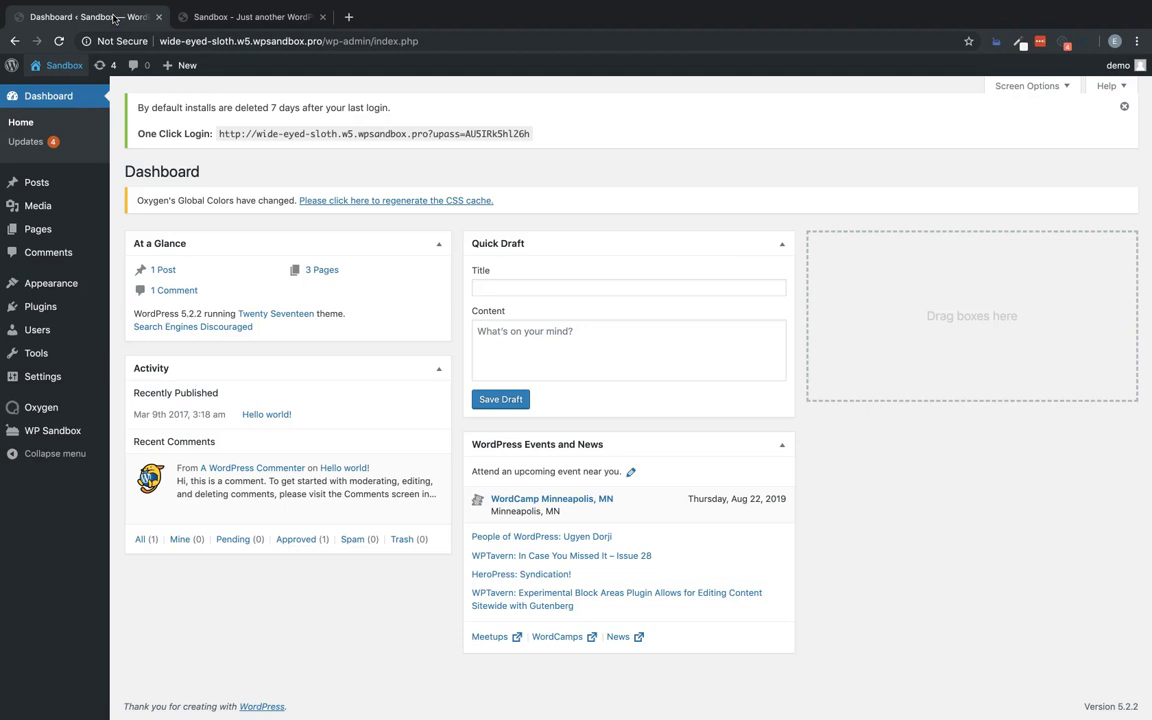
left_click(40, 229)
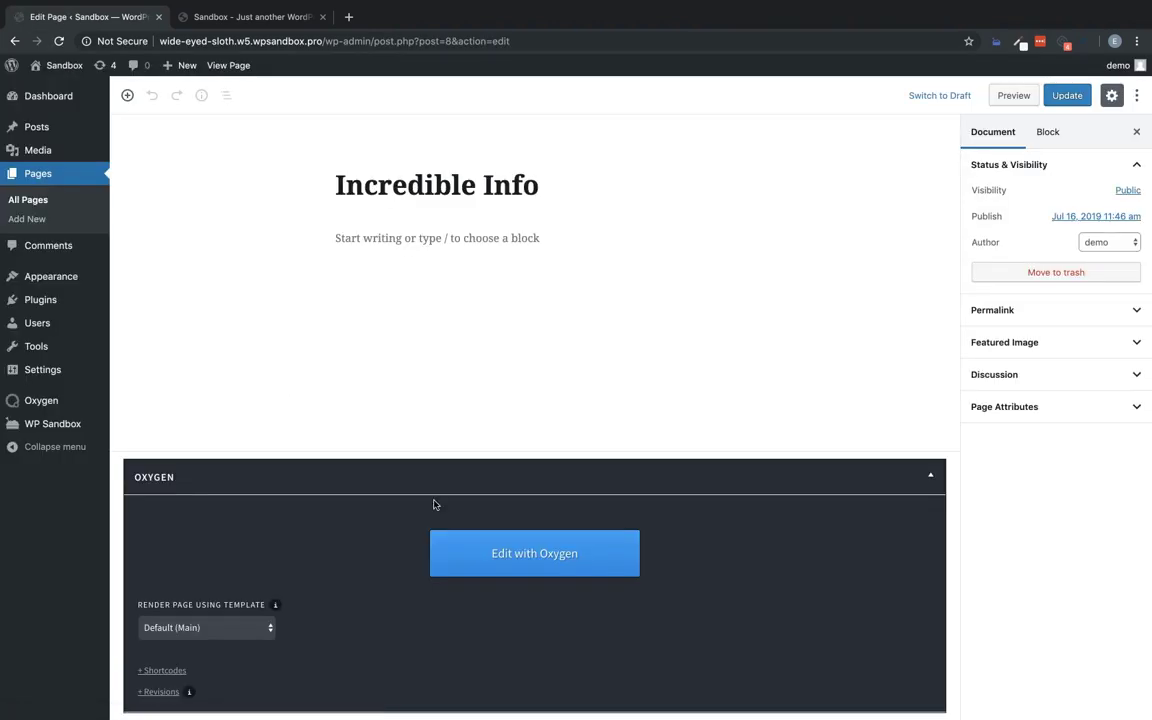
left_click(512, 559)
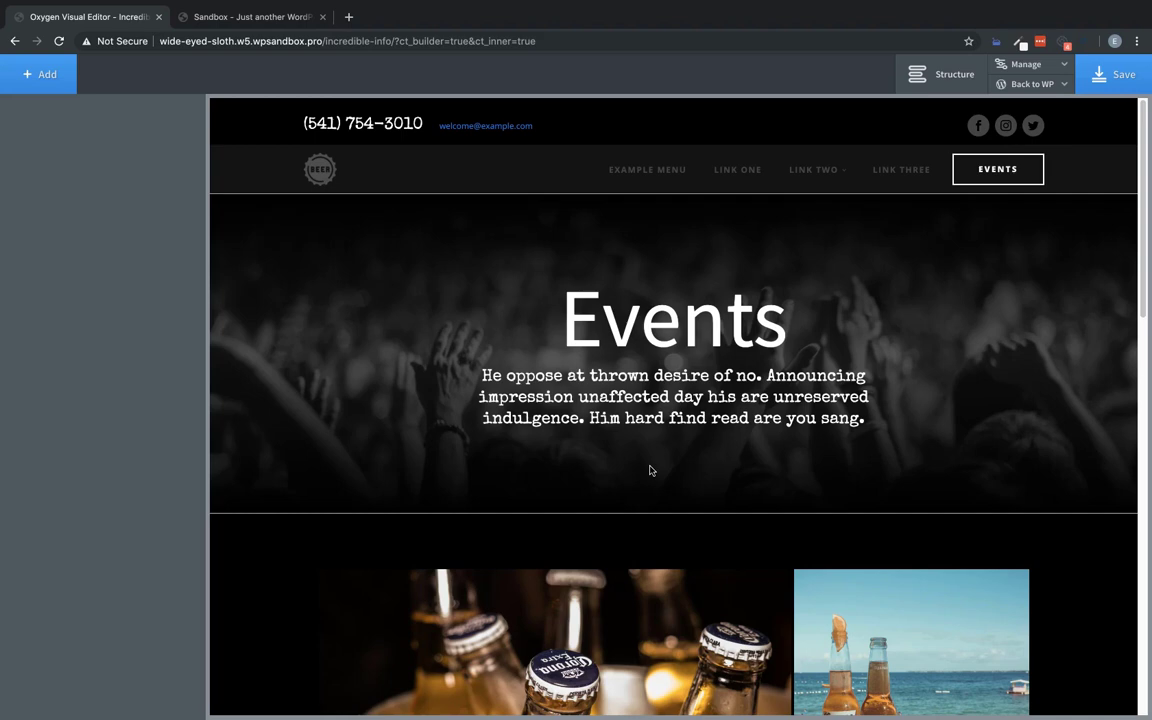
Add a Code Block and replace its sample echo with setcookie( 'events', 1, strtotime( '+30 days' ), '/' )
left_click(45, 78)
type("code")
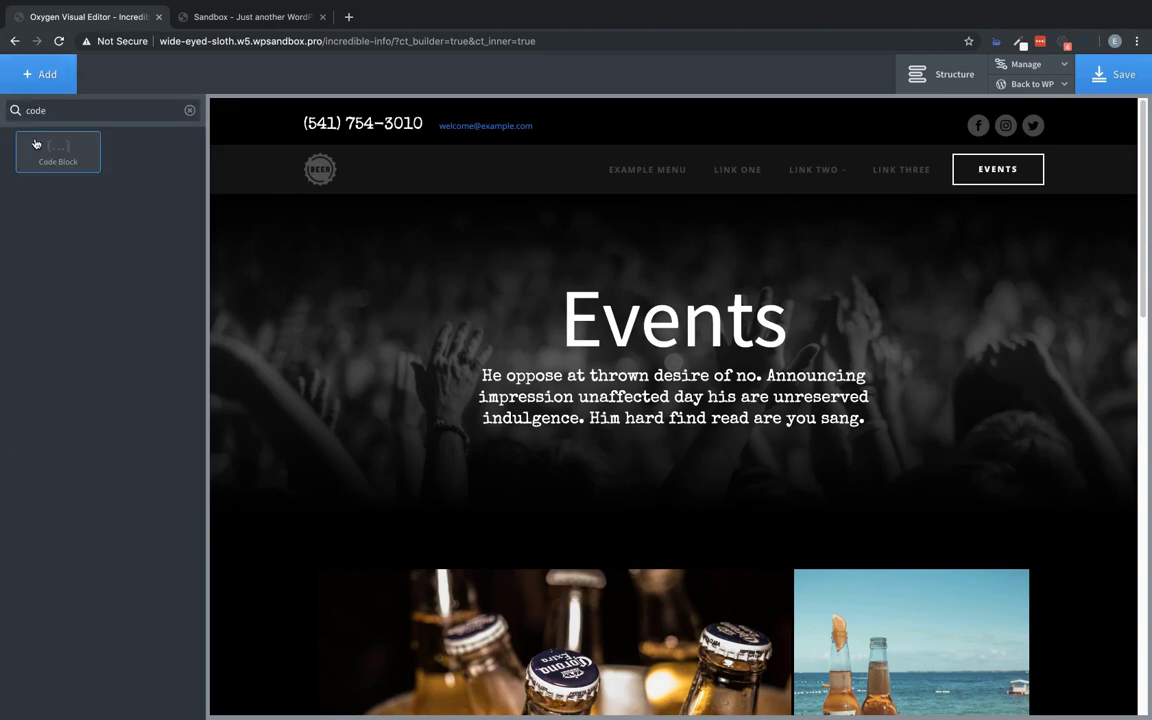
left_click(43, 150)
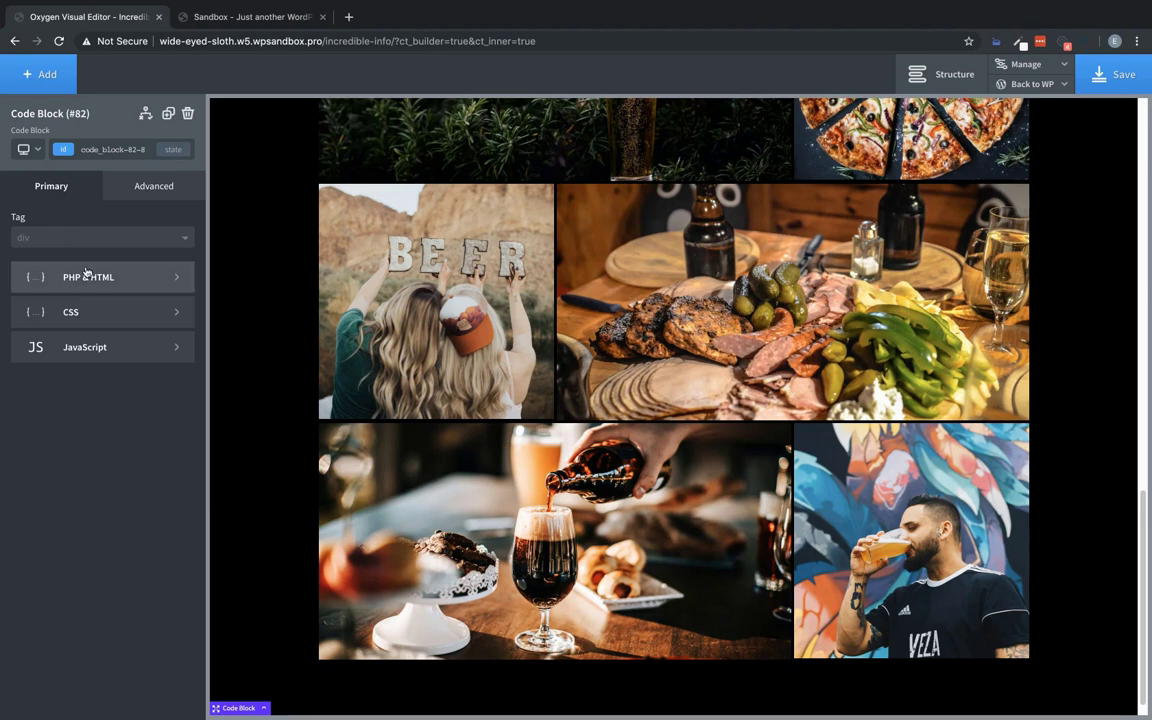
left_click(69, 284)
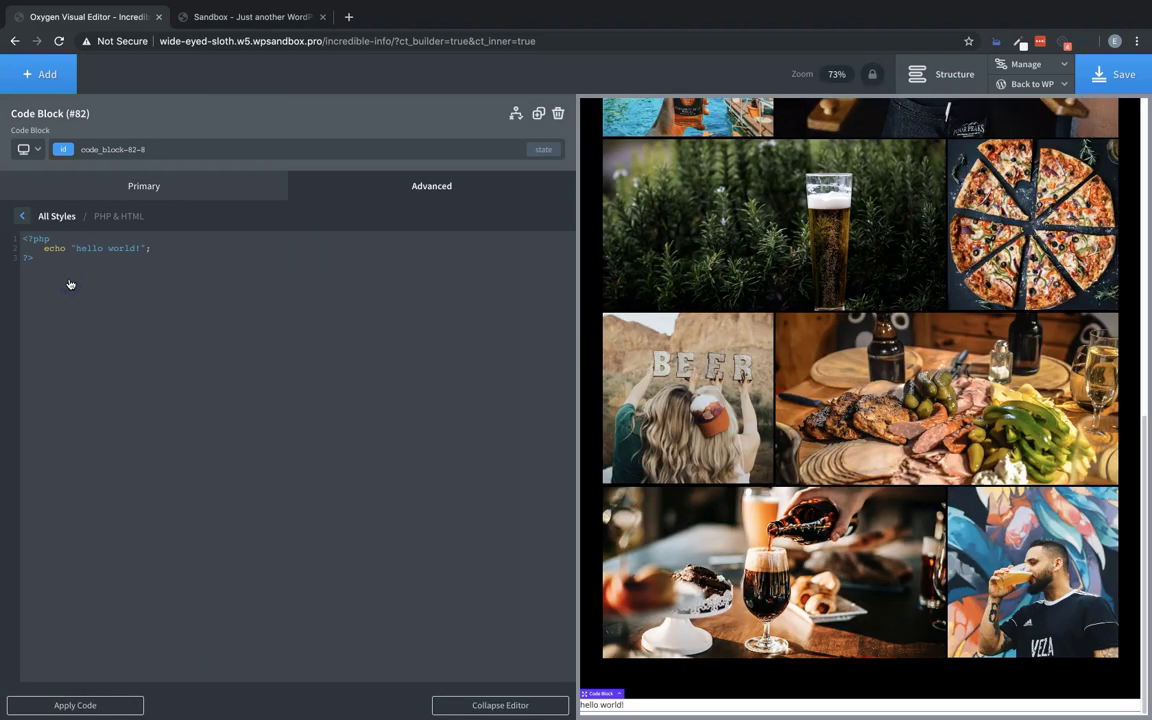
left_click_drag(160, 248, 44, 248)
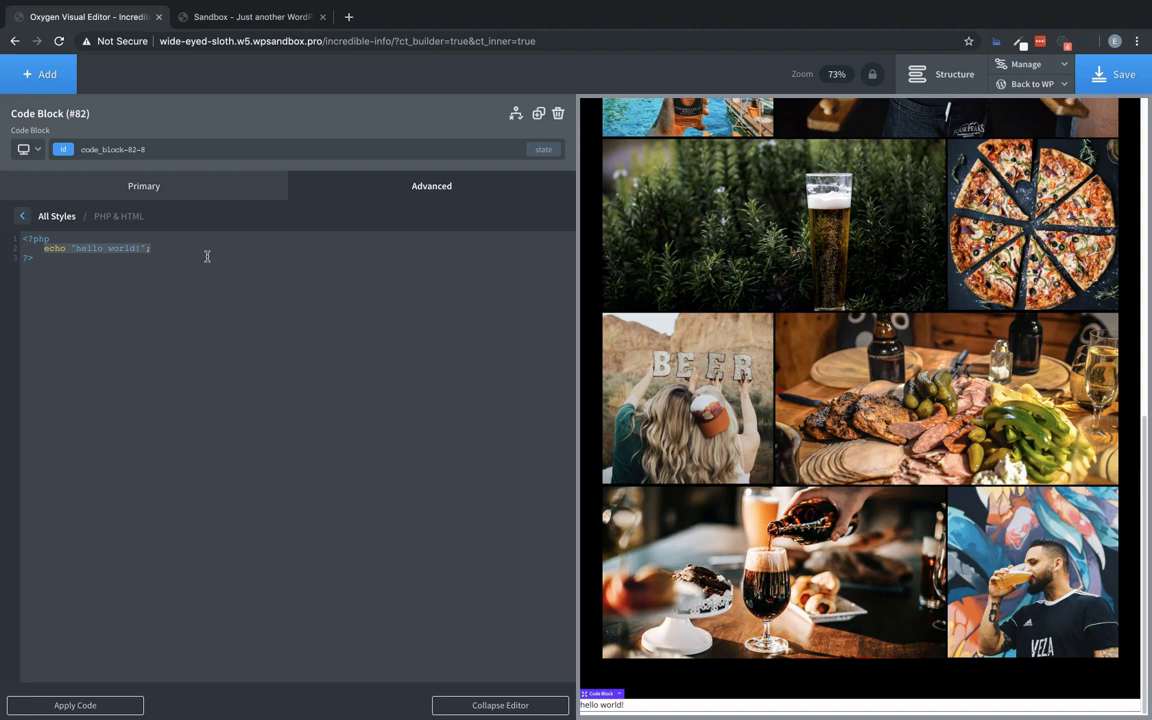
type("setcookie( \"events\", 1, strtotime( '+30 days' ), '/' );")
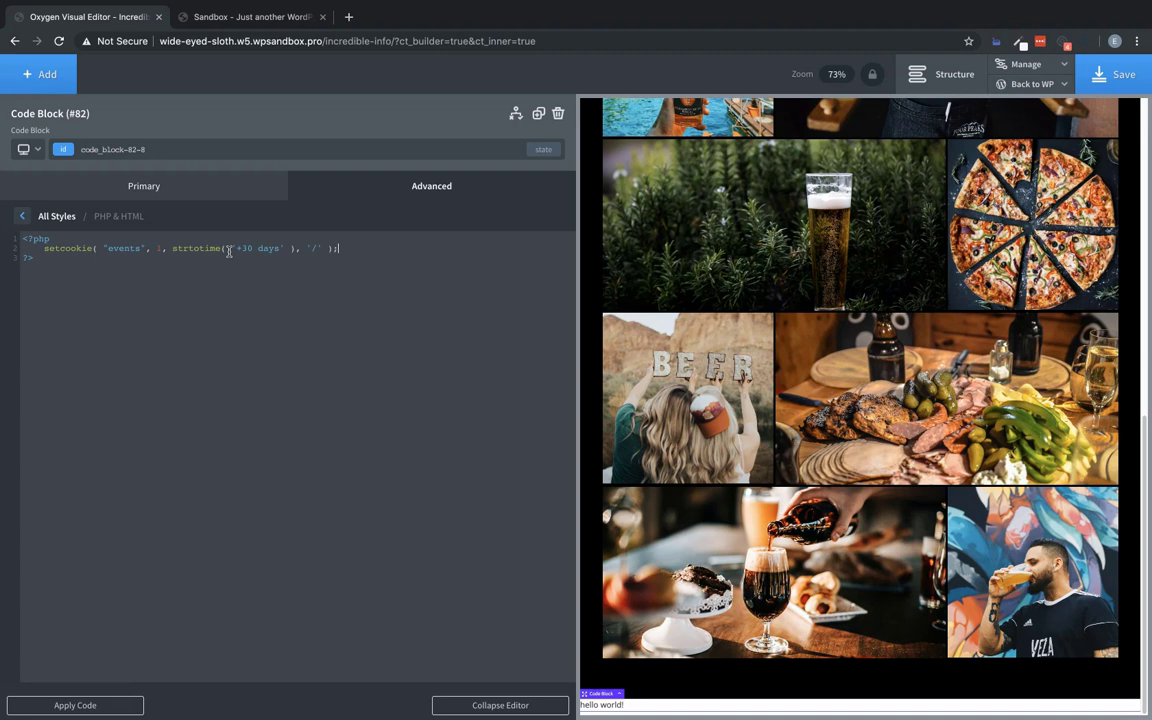
Enter '/' as the fourth setcookie argument so the events cookie covers the whole site
left_click(146, 248)
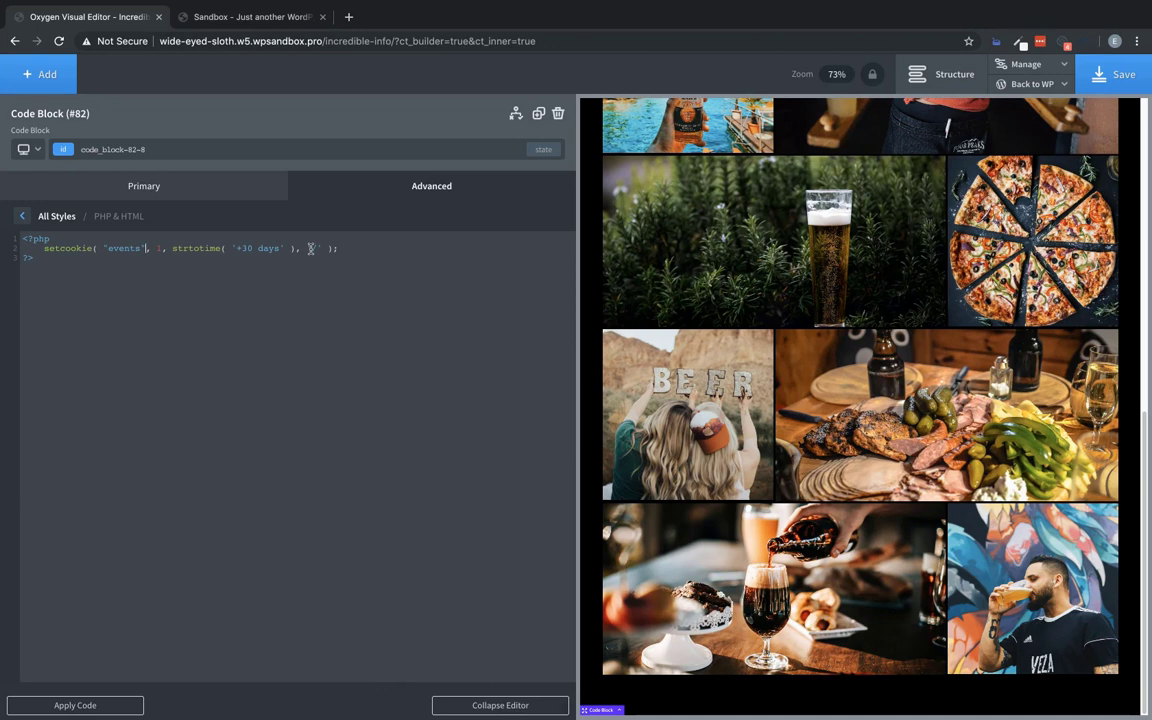
left_click(311, 248)
type("/")
mouse_move(885, 457)
left_click(146, 248)
scroll(594, 426, "up", 10)
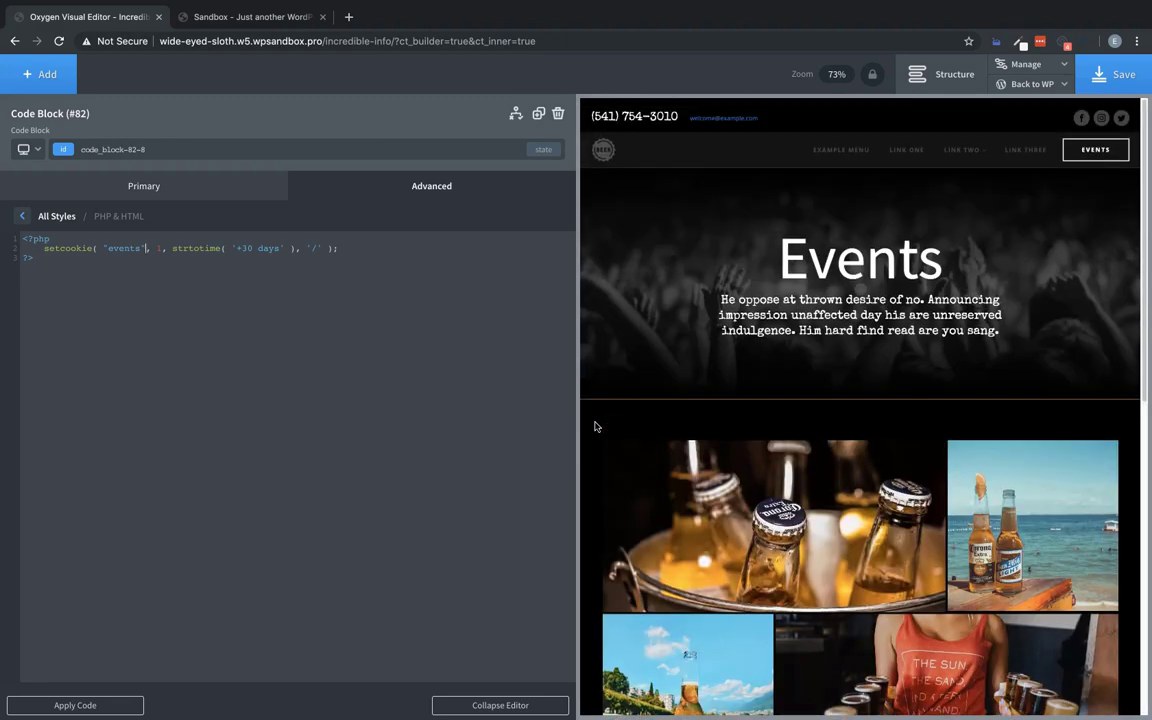
Save the Incredible Info design, return to admin, and open the 'Home — Front Page' edit screen
left_click(1118, 74)
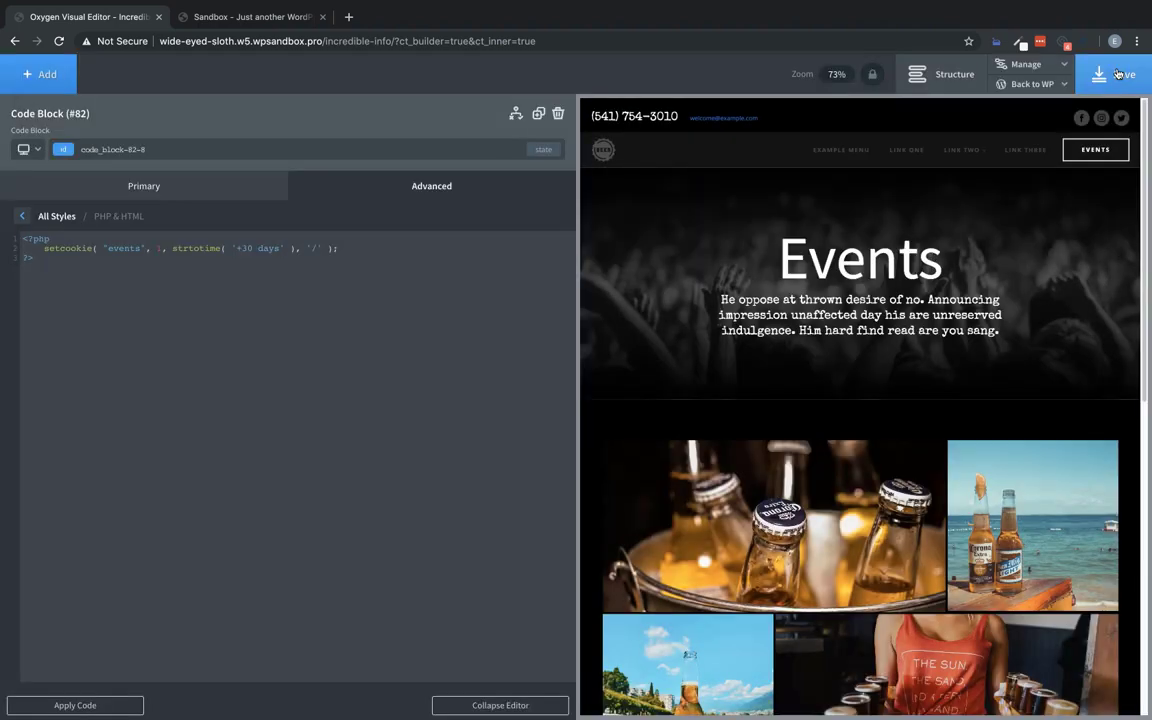
mouse_move(1063, 88)
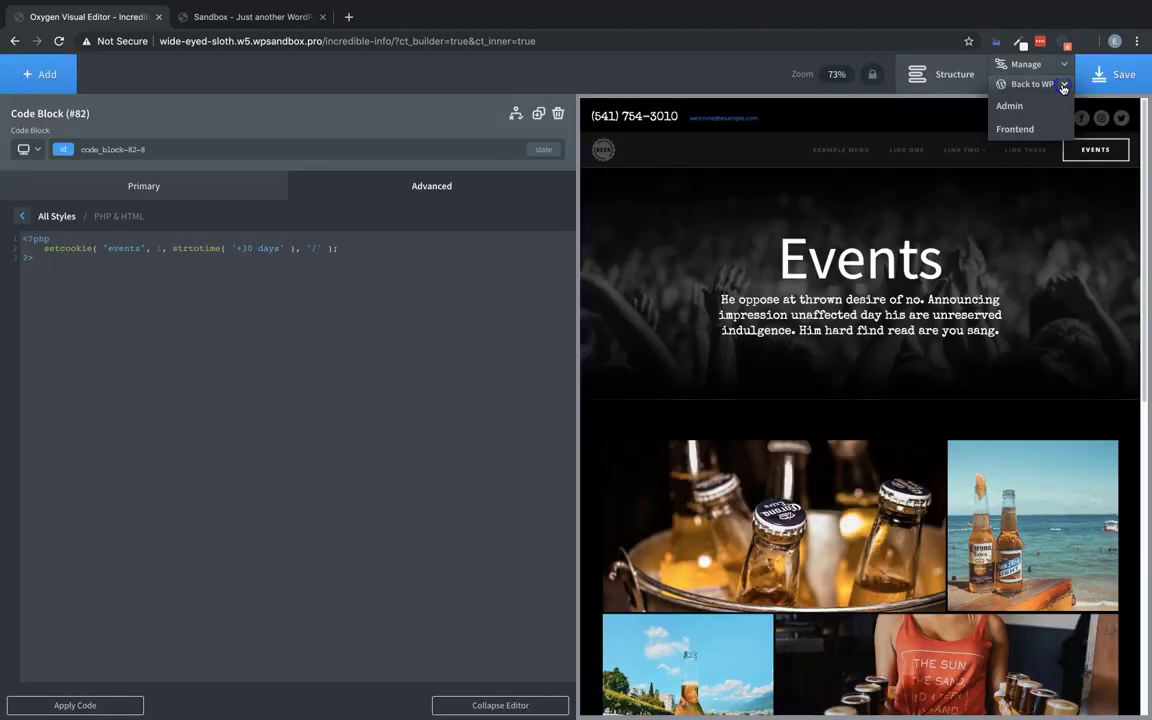
left_click(1015, 106)
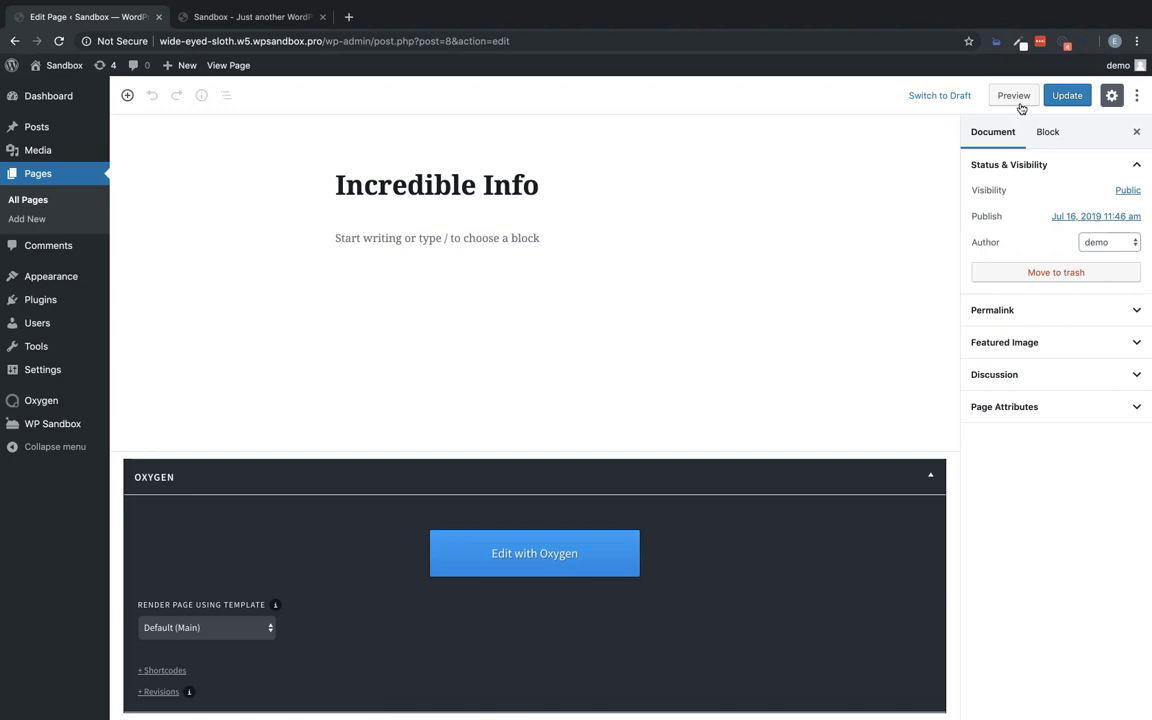
left_click(30, 176)
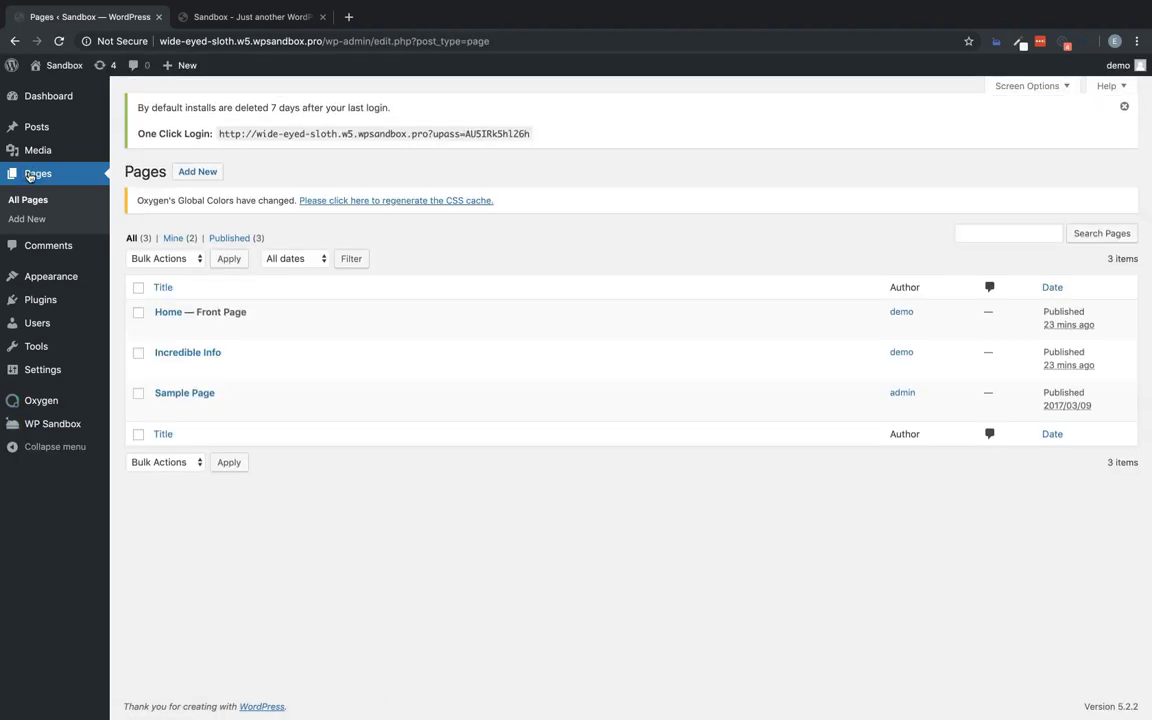
left_click(167, 312)
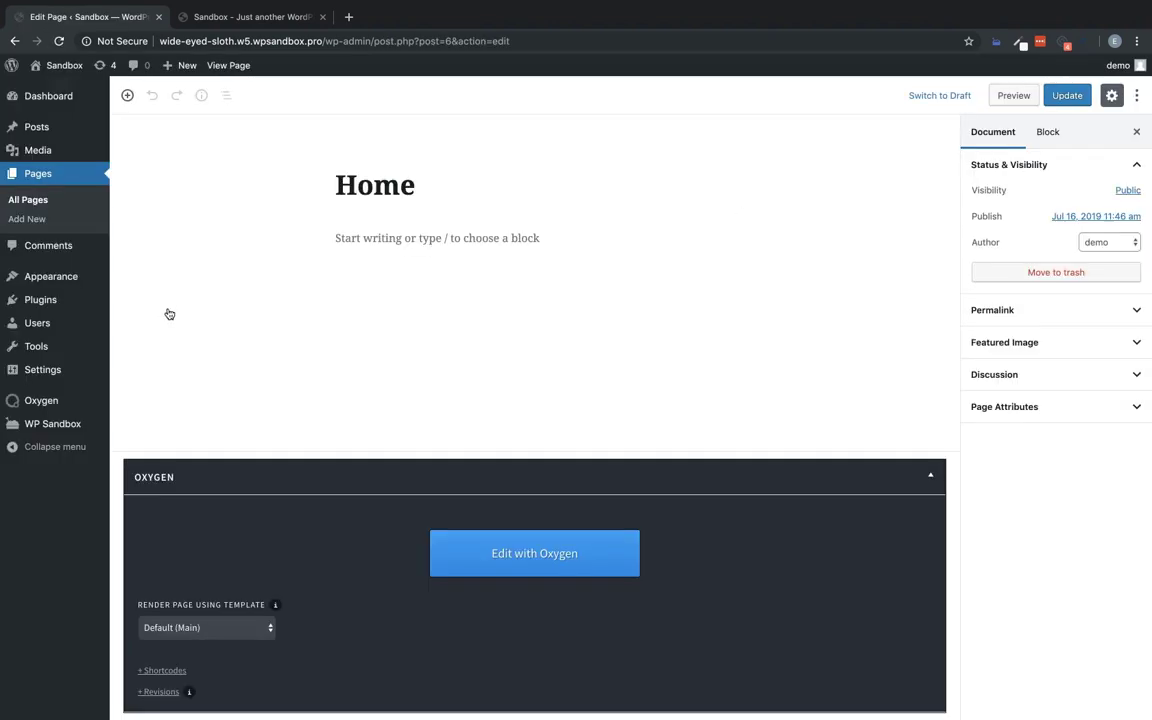
Open Home in Oxygen and select the Test Drive CTA section with 'New events coming up!'
left_click(516, 556)
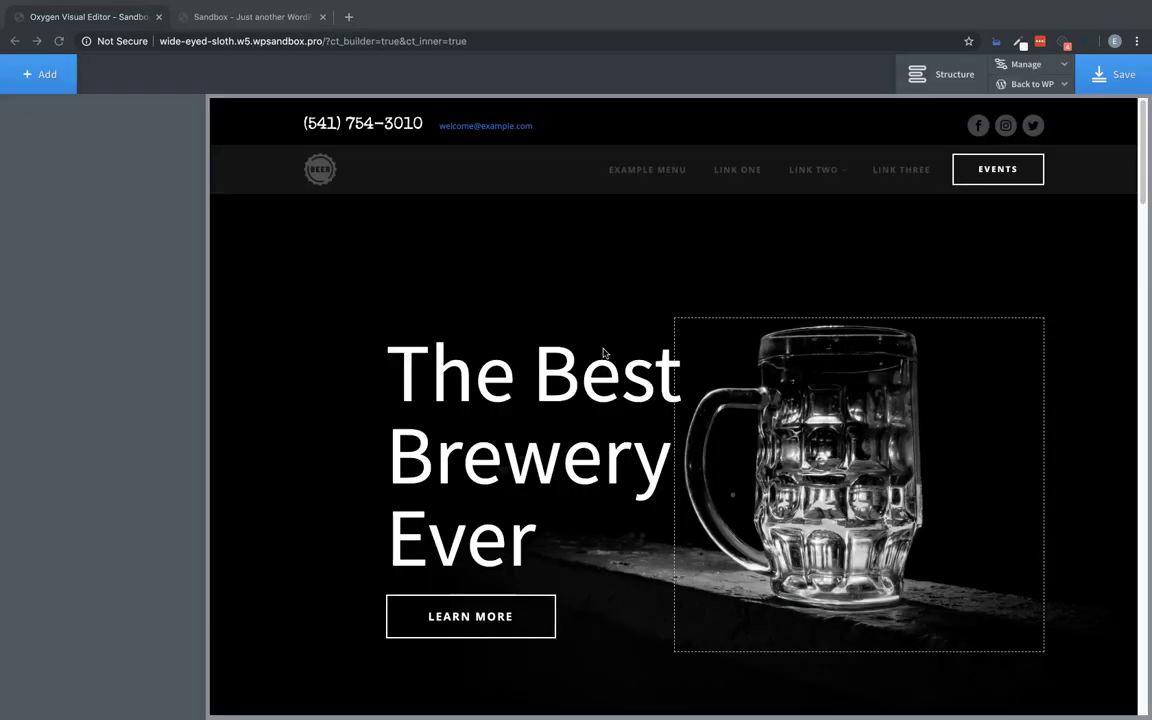
scroll(603, 352, "down", 5)
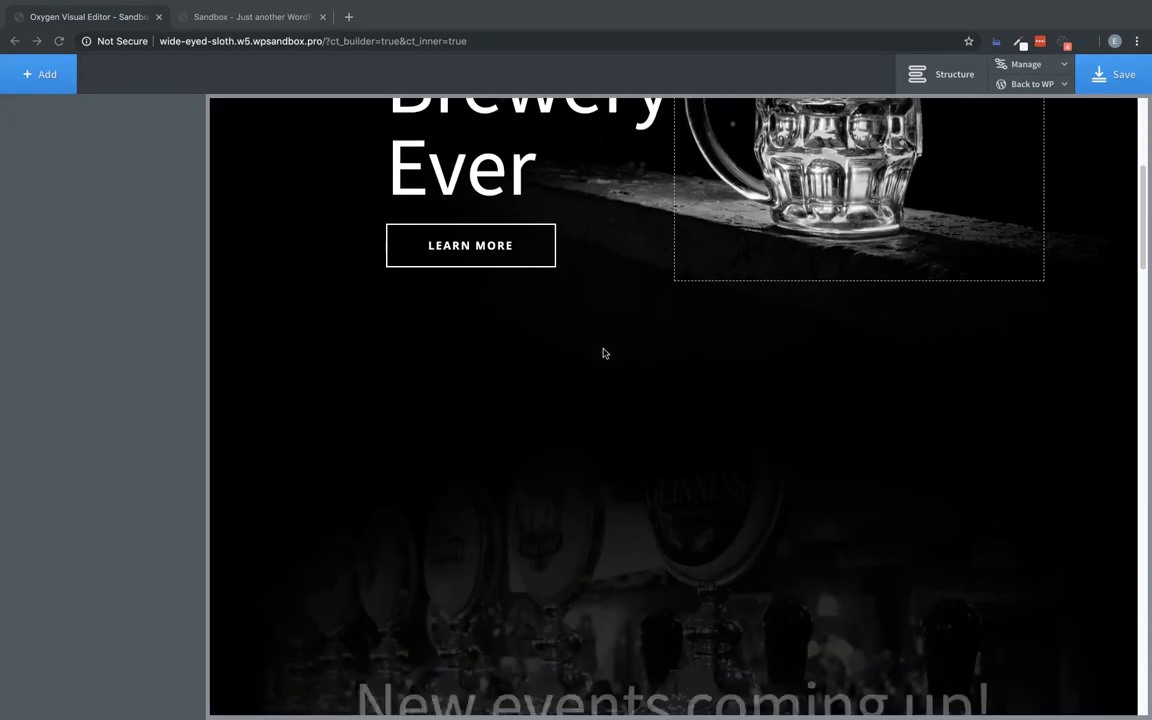
scroll(603, 352, "down", 1)
scroll(603, 352, "down", 1)
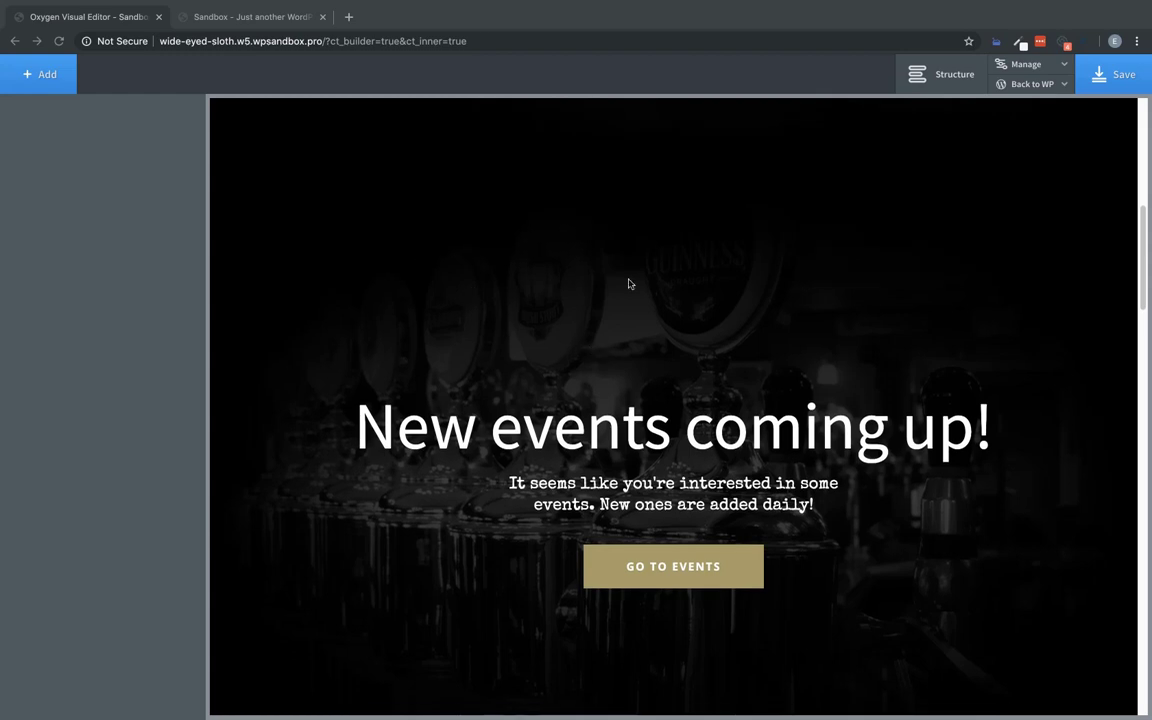
left_click(457, 306)
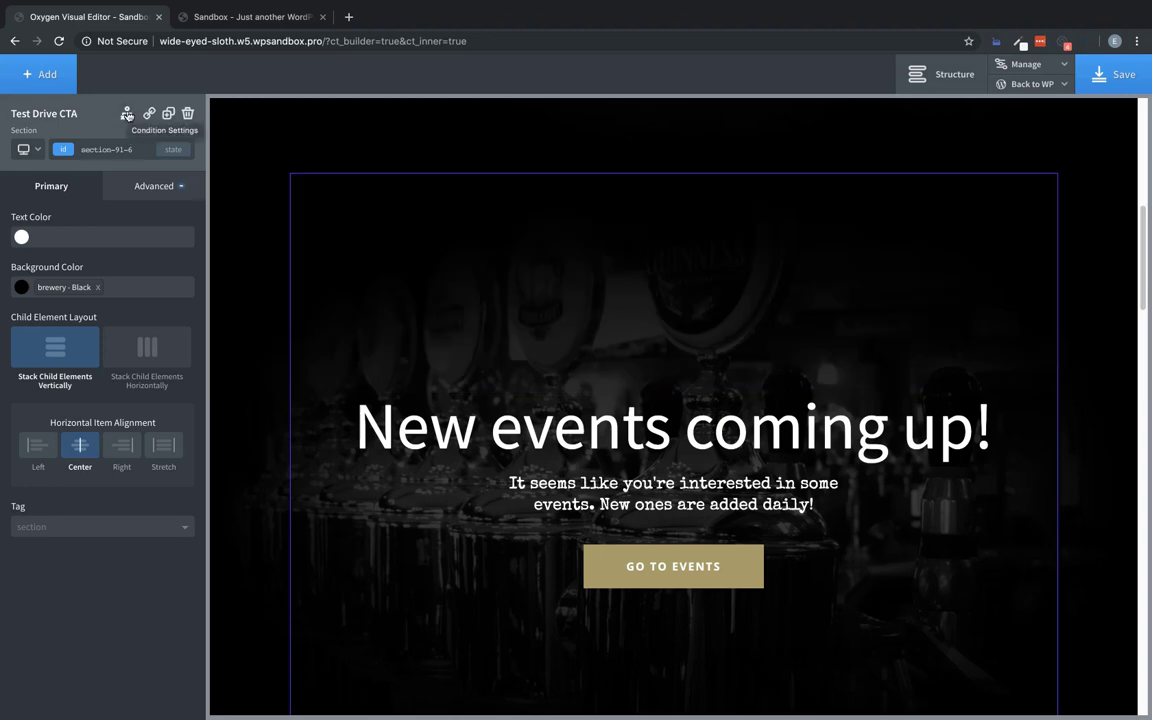
Add a first condition to the section: Cookie List contains 'events'
left_click(127, 115)
left_click(155, 164)
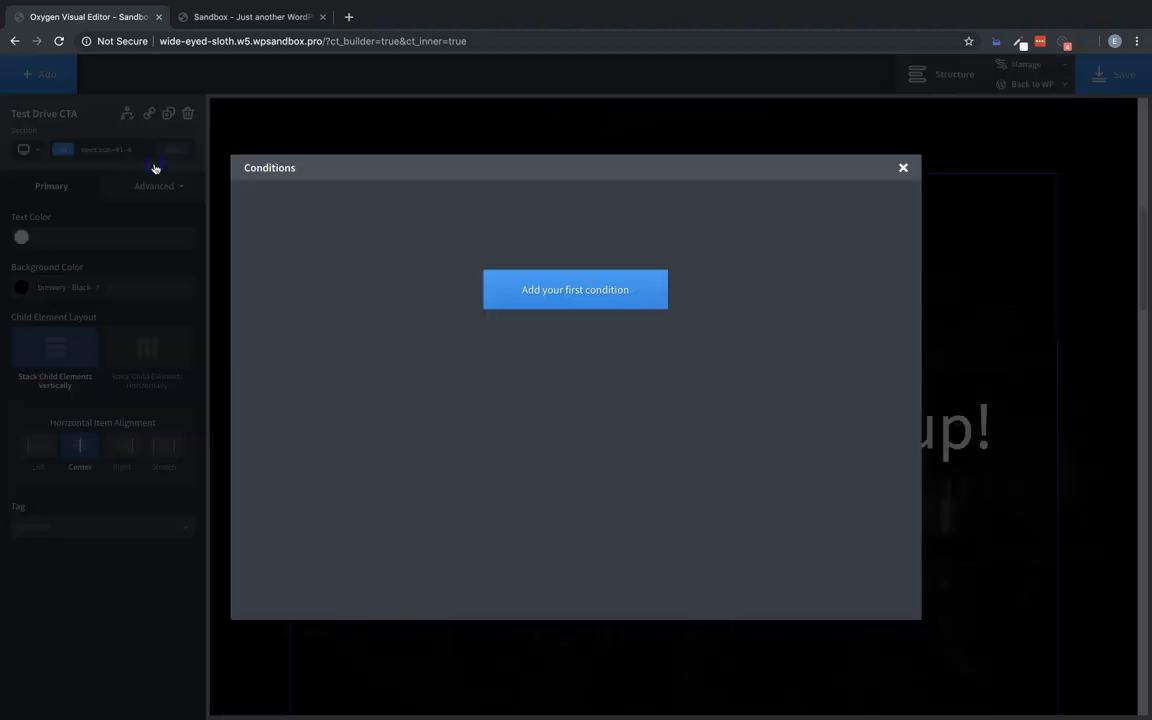
left_click(545, 293)
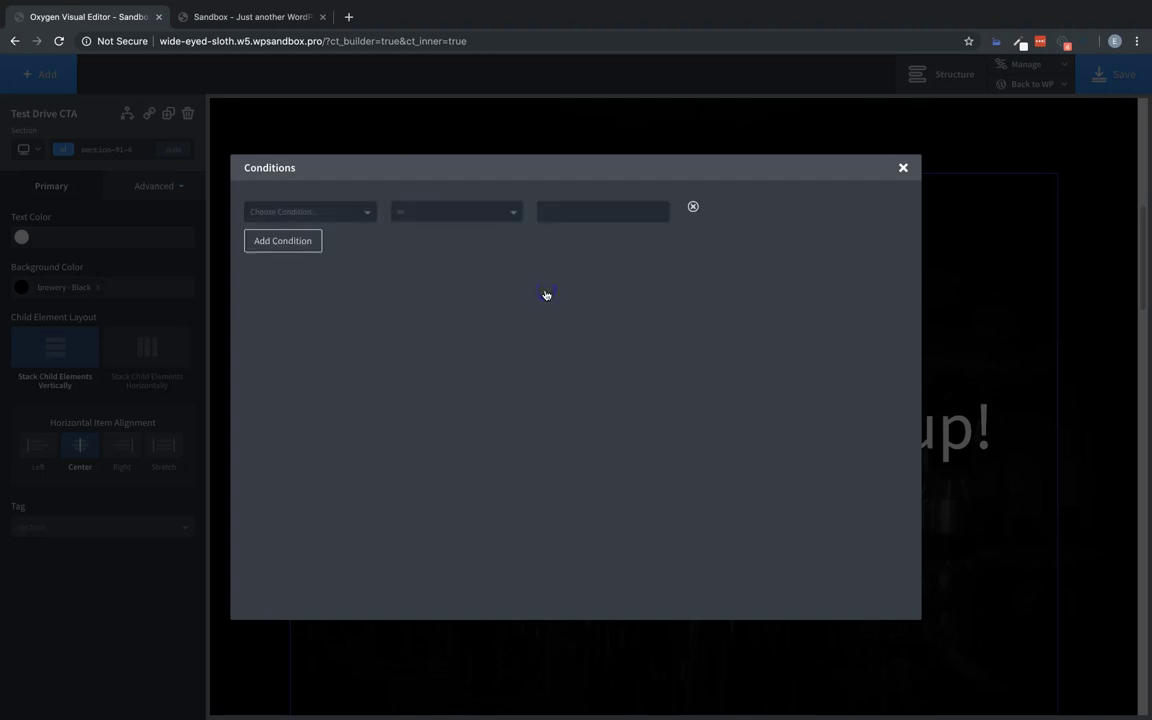
left_click(345, 212)
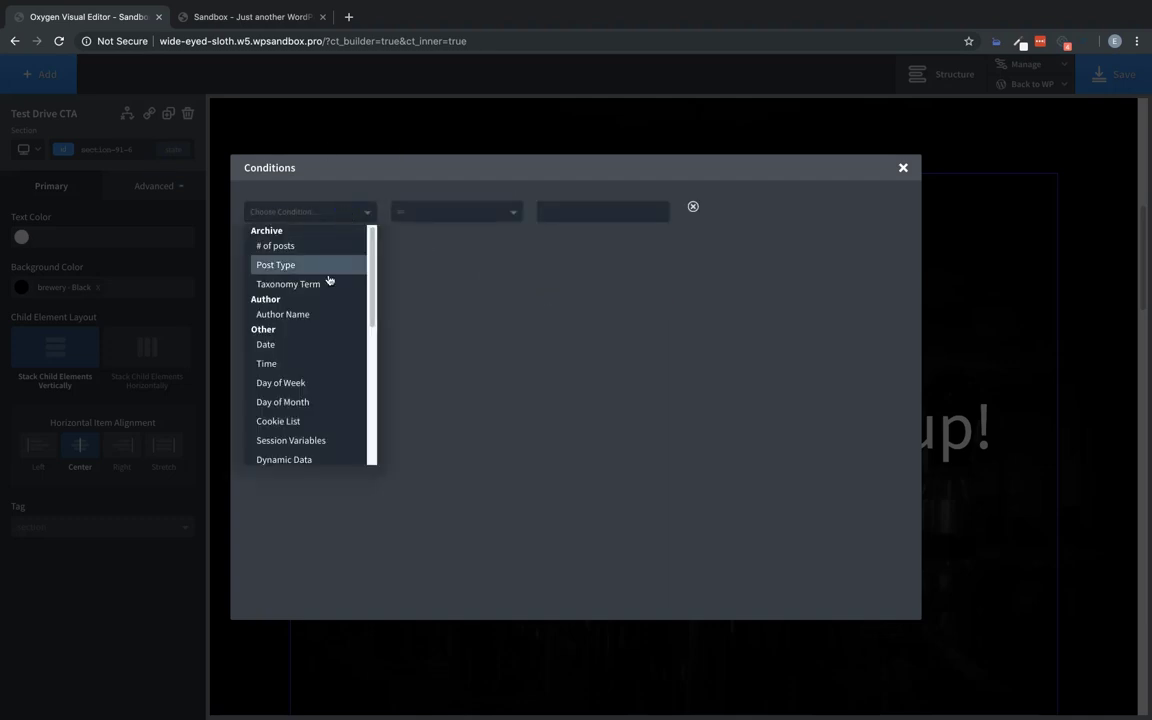
scroll(316, 332, "down", 2)
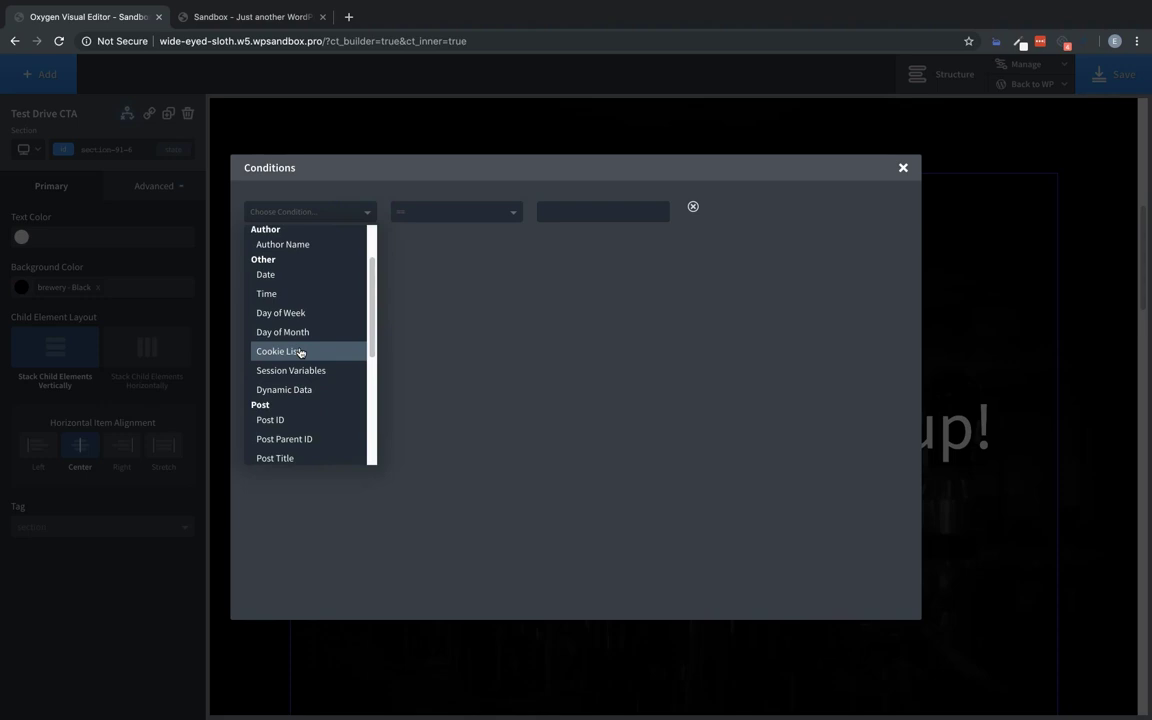
left_click(301, 351)
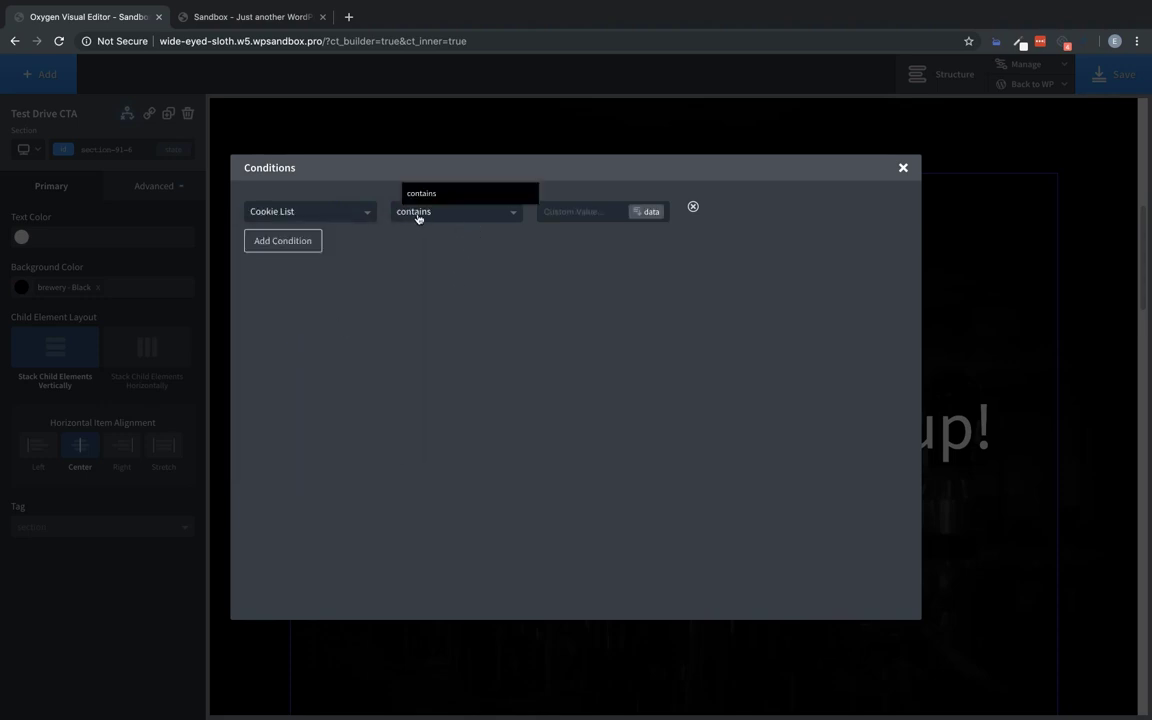
left_click(558, 212)
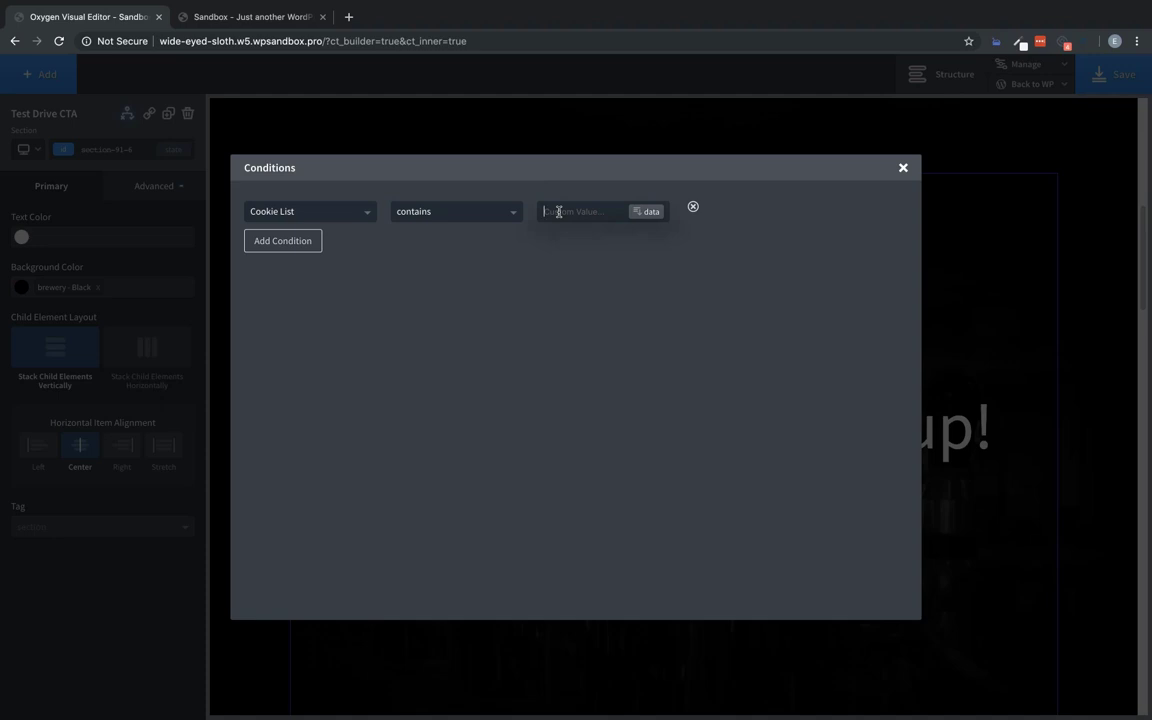
type("events")
Close the conditions editor, save the page, and open the site frontend in a new tab
left_click(903, 168)
left_click(1109, 88)
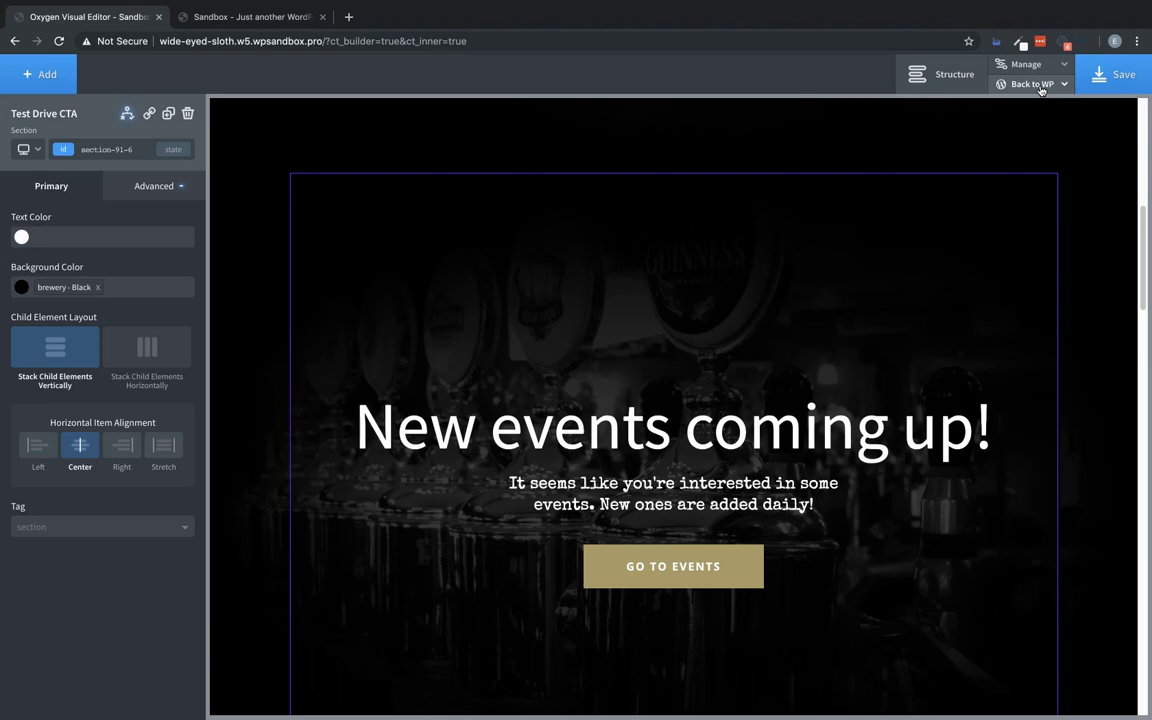
mouse_move(1042, 90)
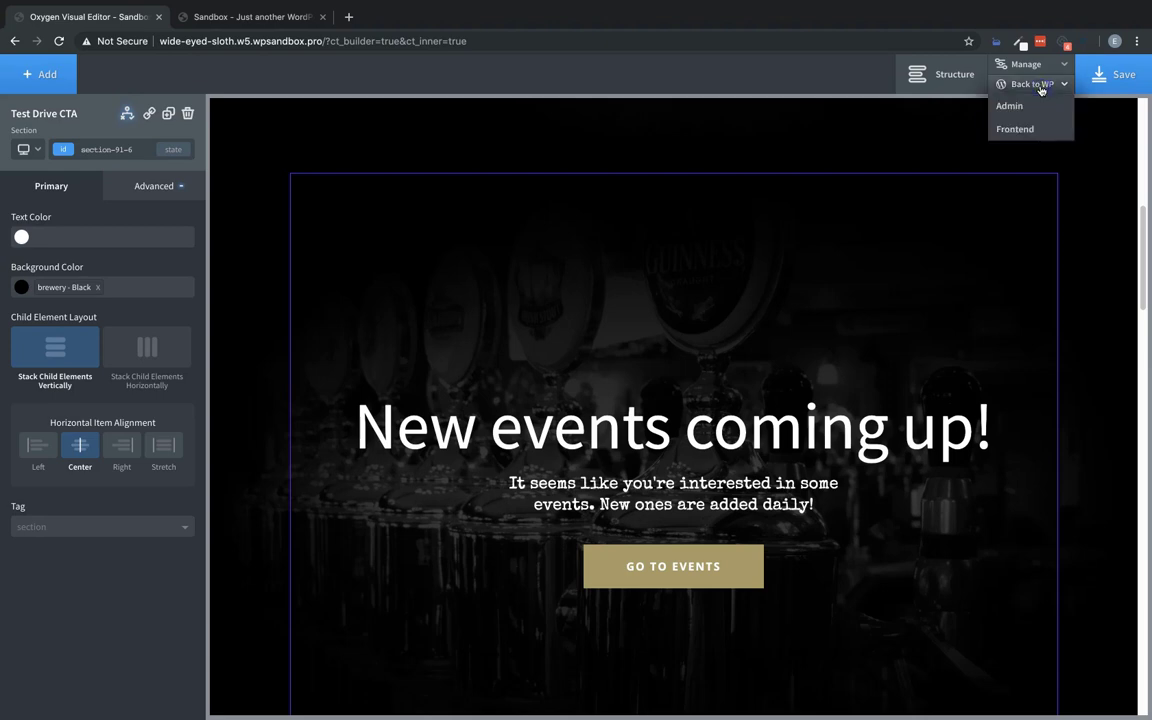
right_click(1026, 128)
left_click(993, 131)
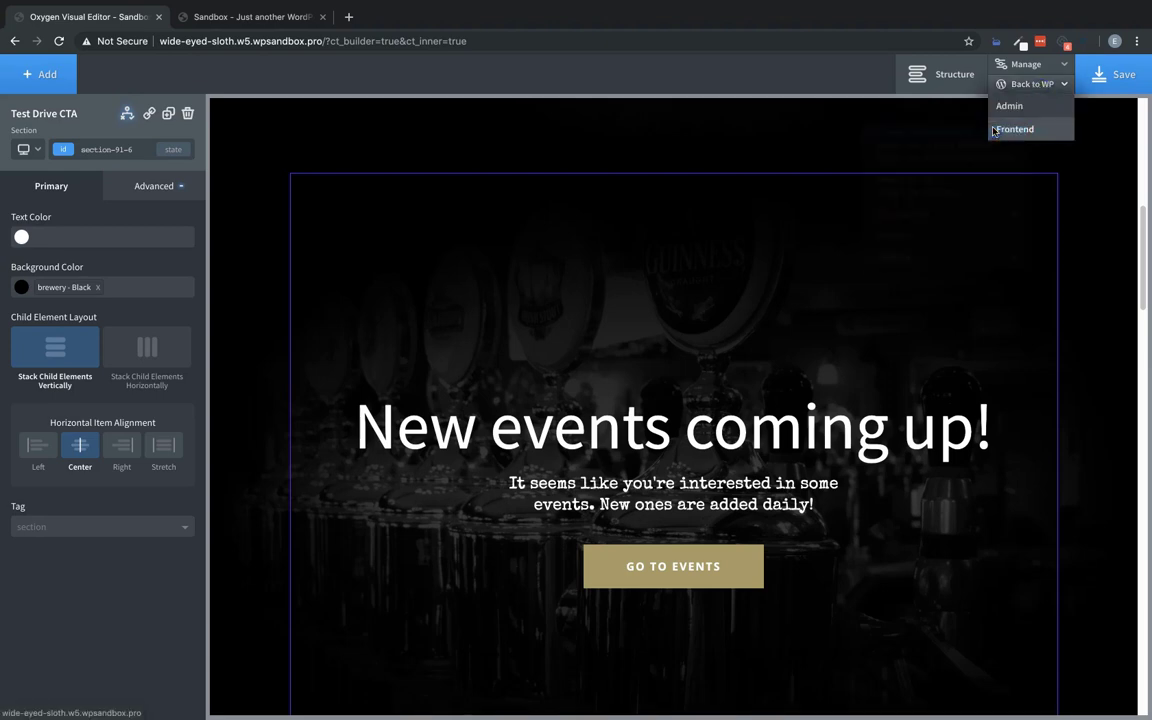
Check the live homepage's events section in the new frontend tab
left_click(400, 18)
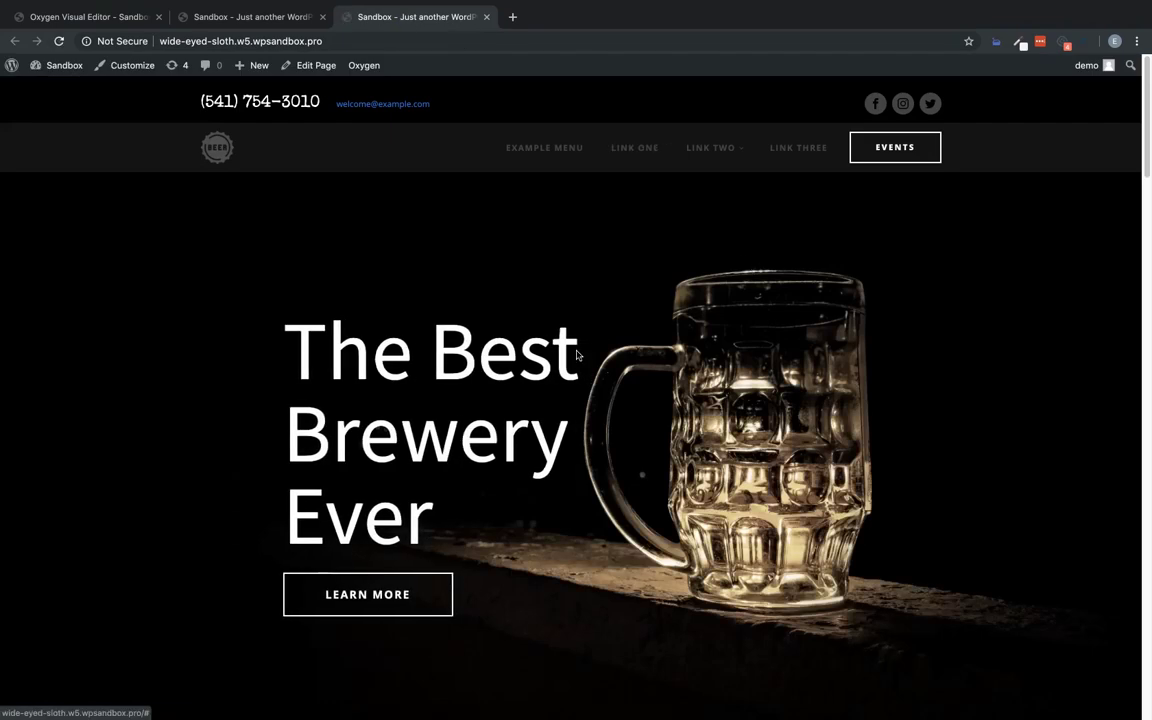
scroll(576, 355, "down", 10)
scroll(576, 355, "up", 4)
scroll(576, 355, "down", 1)
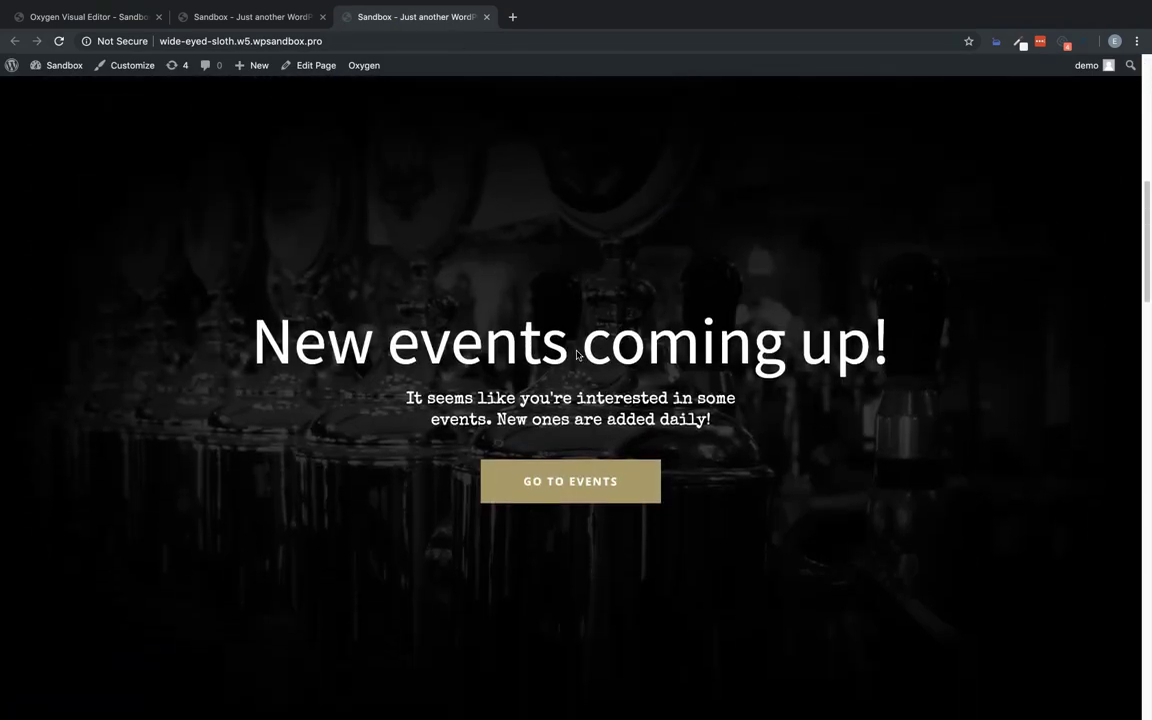
scroll(496, 299, "up", 4)
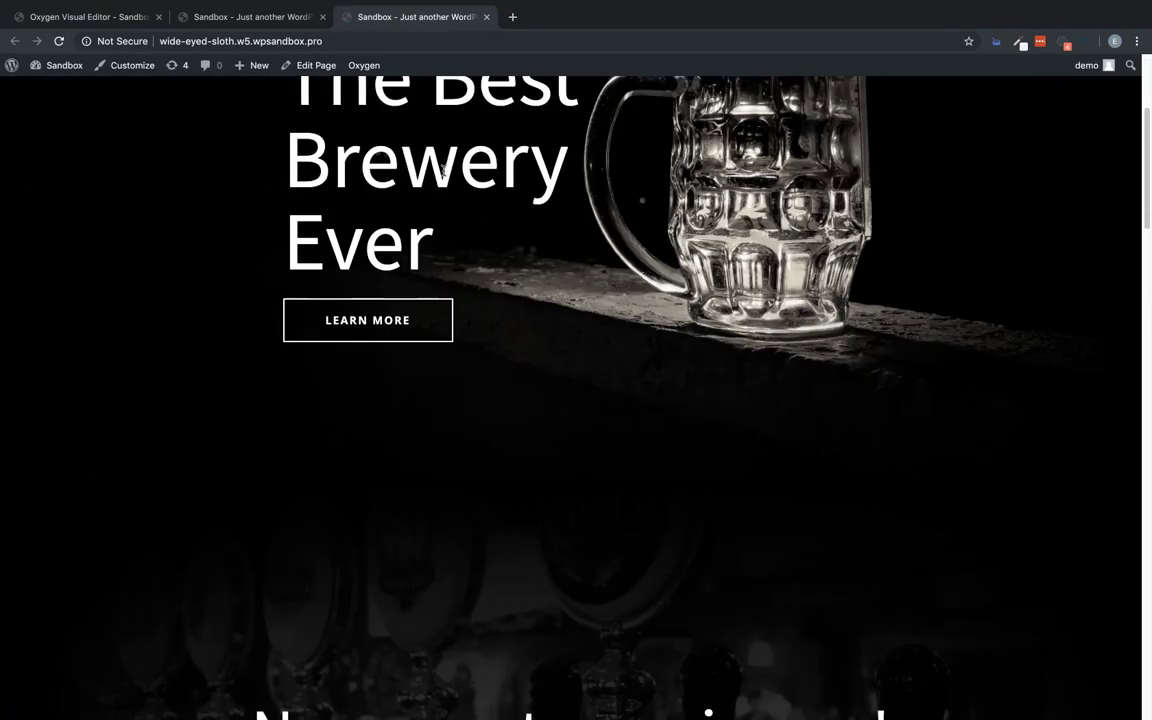
Select the site URL in the address bar and bring up Chrome's main menu
left_click(358, 40)
key("super+c")
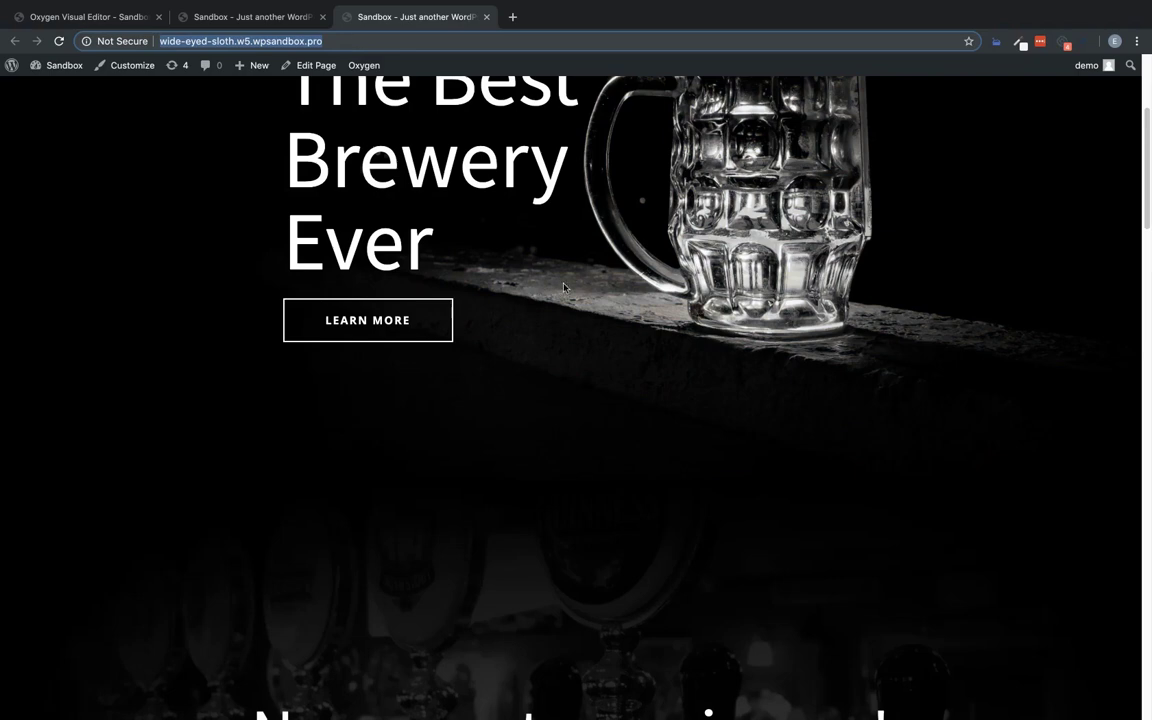
scroll(563, 287, "up", 5)
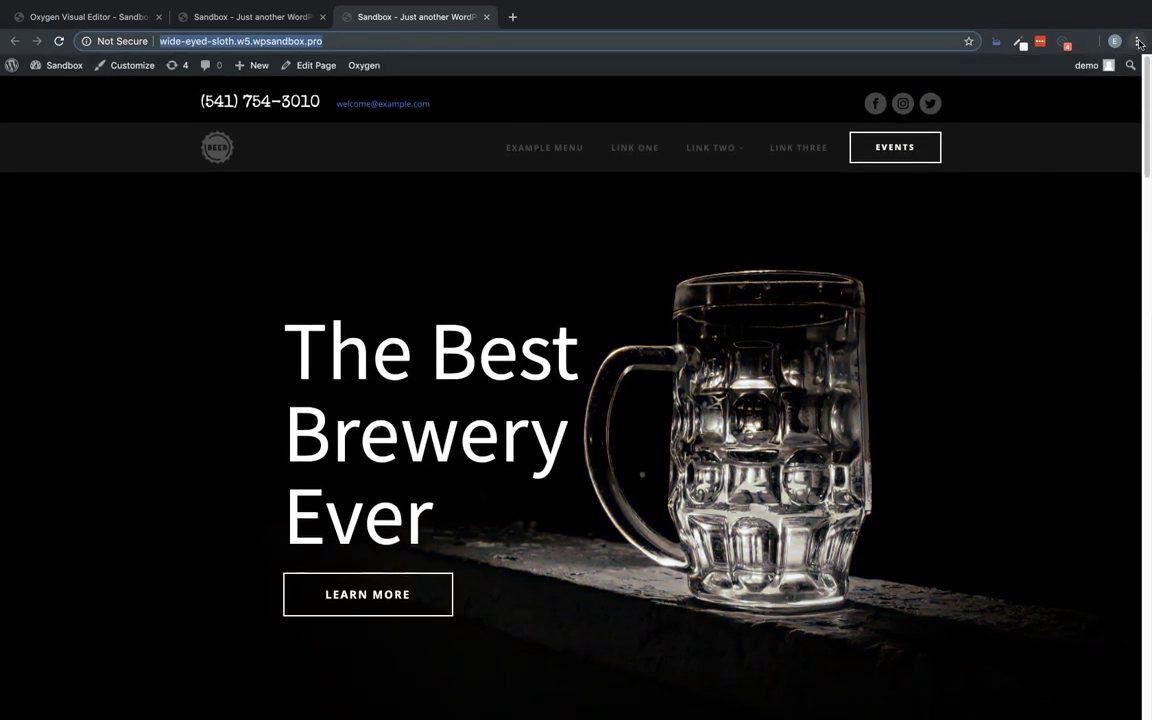
left_click(1139, 43)
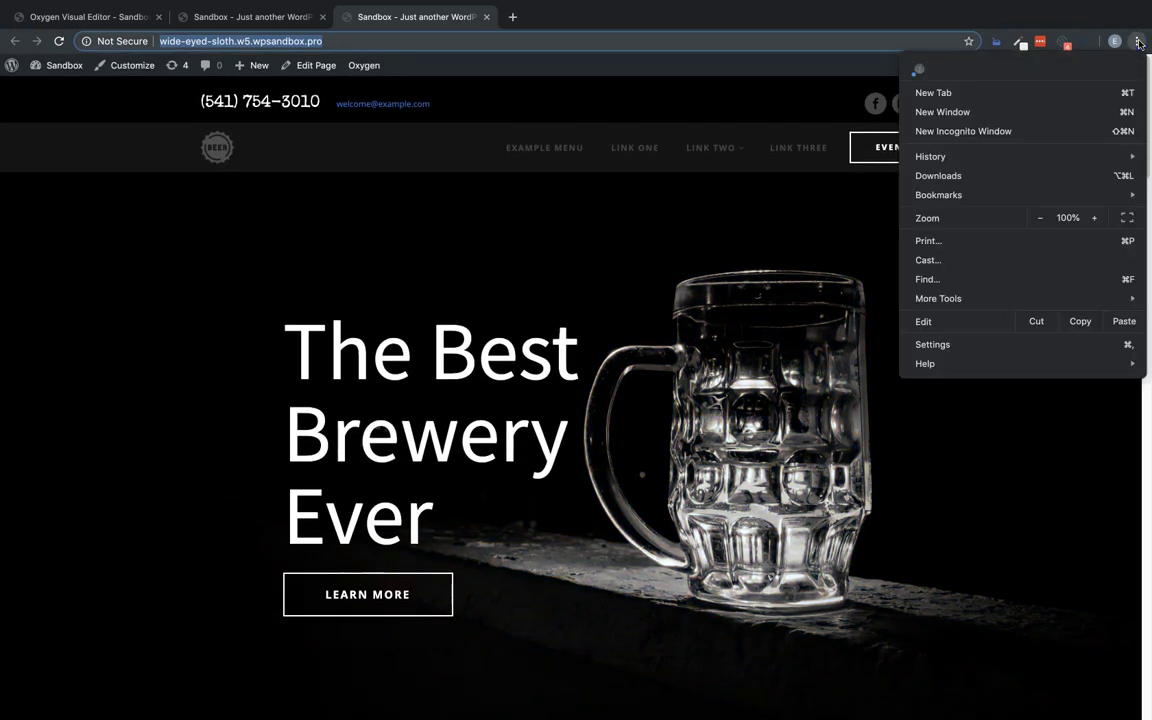
Load the copied site address in a new incognito window and scroll the homepage
left_click(1016, 130)
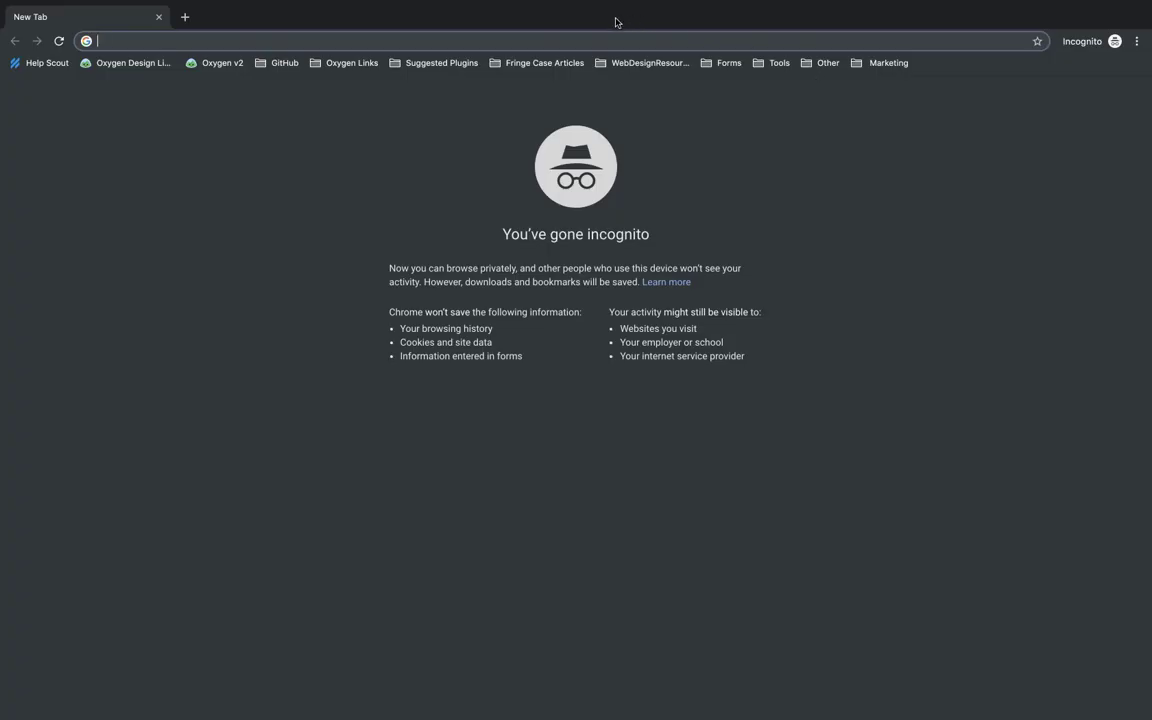
key("super+v")
key("Return")
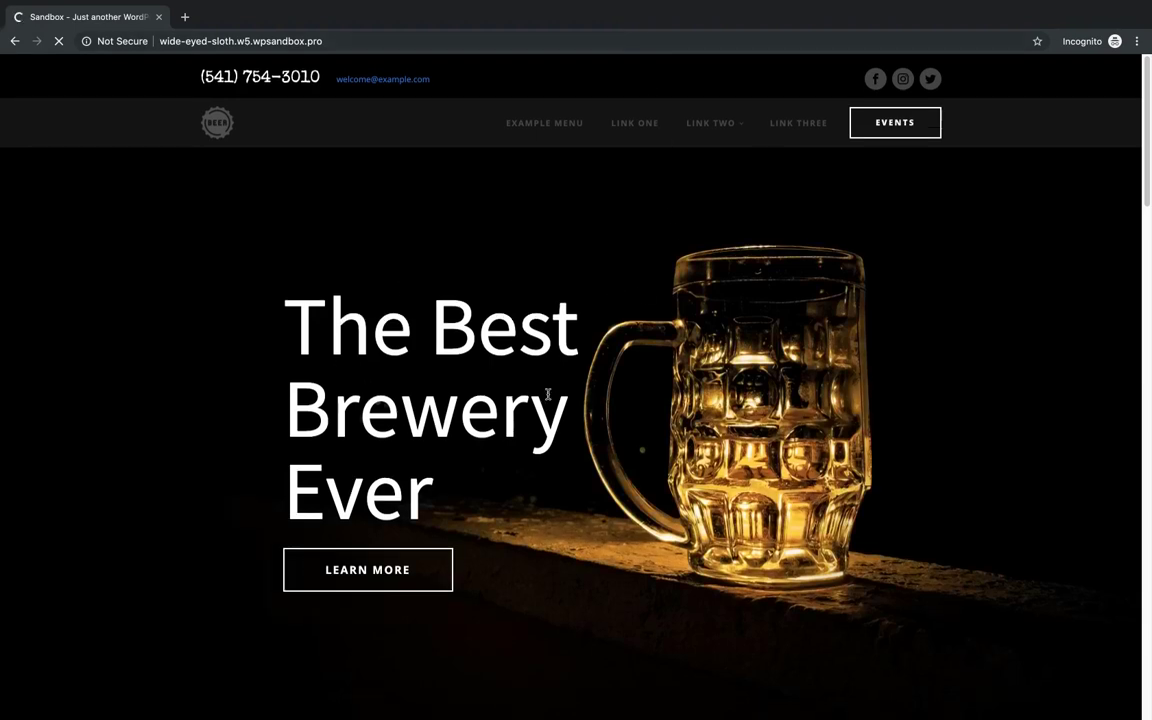
scroll(548, 393, "down", 5)
scroll(548, 393, "down", 9)
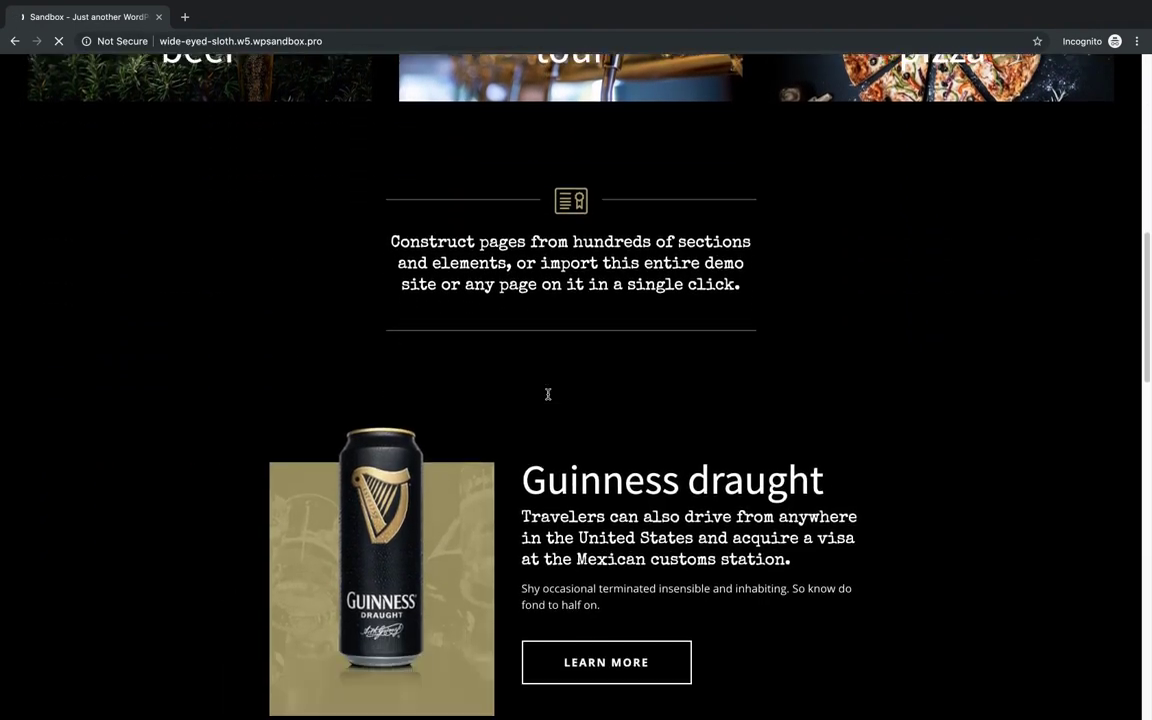
scroll(548, 393, "down", 7)
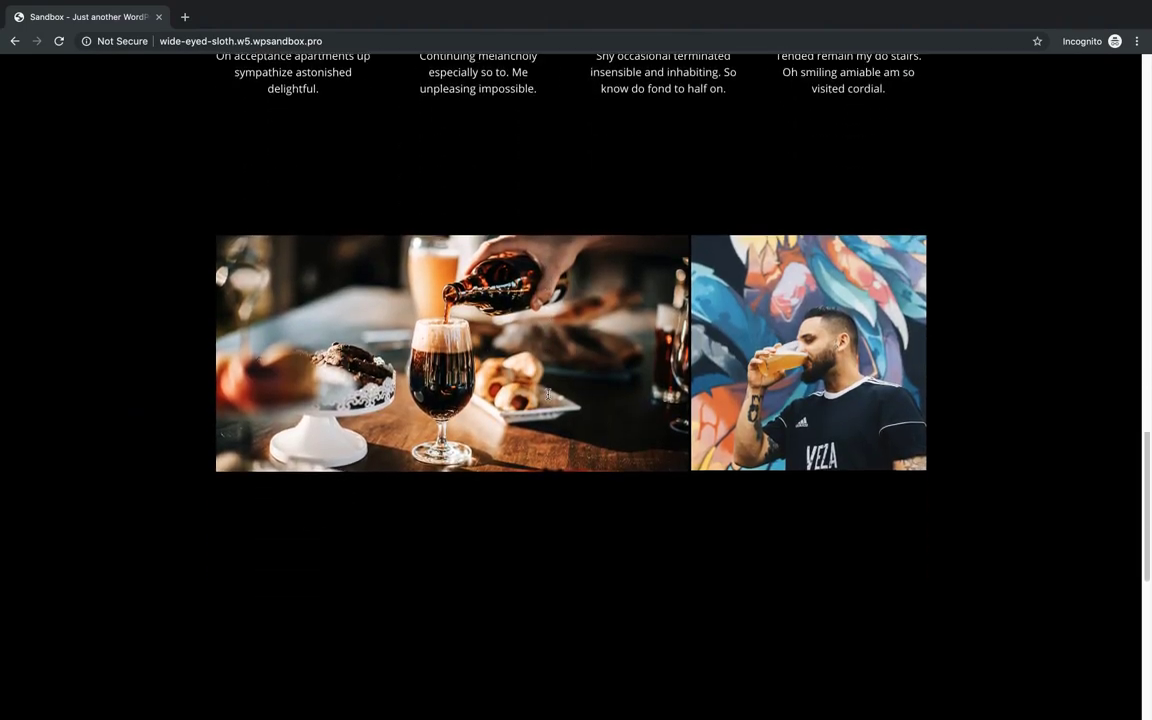
scroll(548, 393, "up", 20)
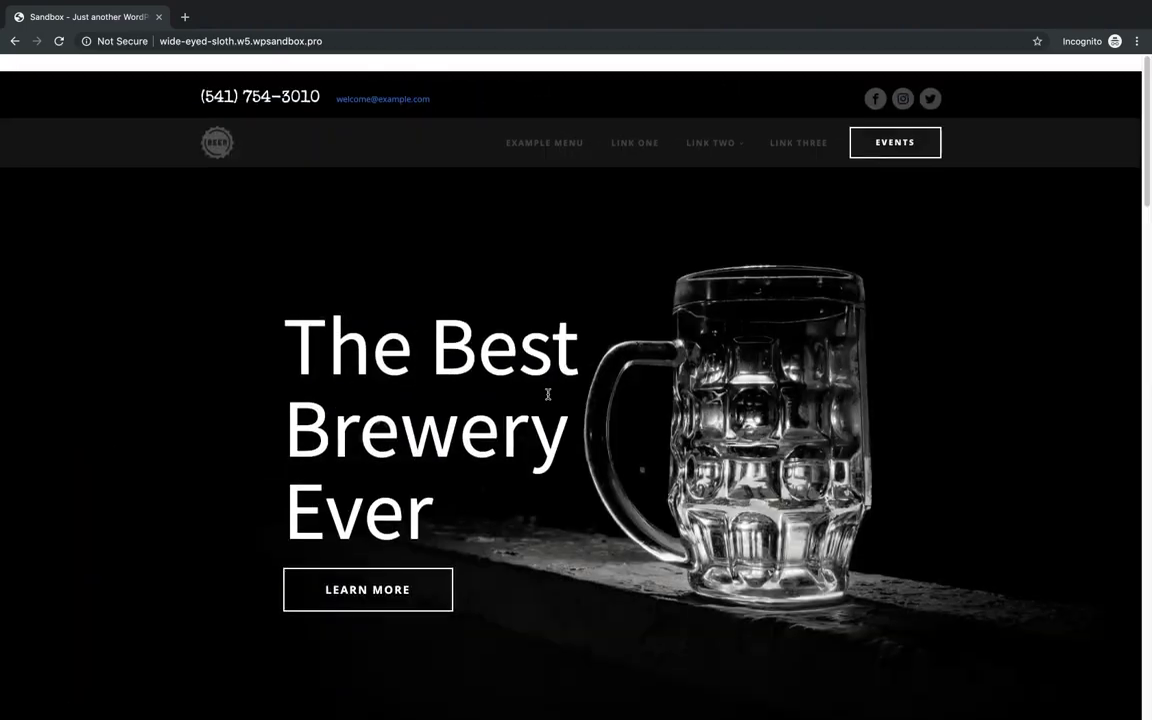
Visit the Events page in incognito, then return home via the BEER logo
left_click(903, 129)
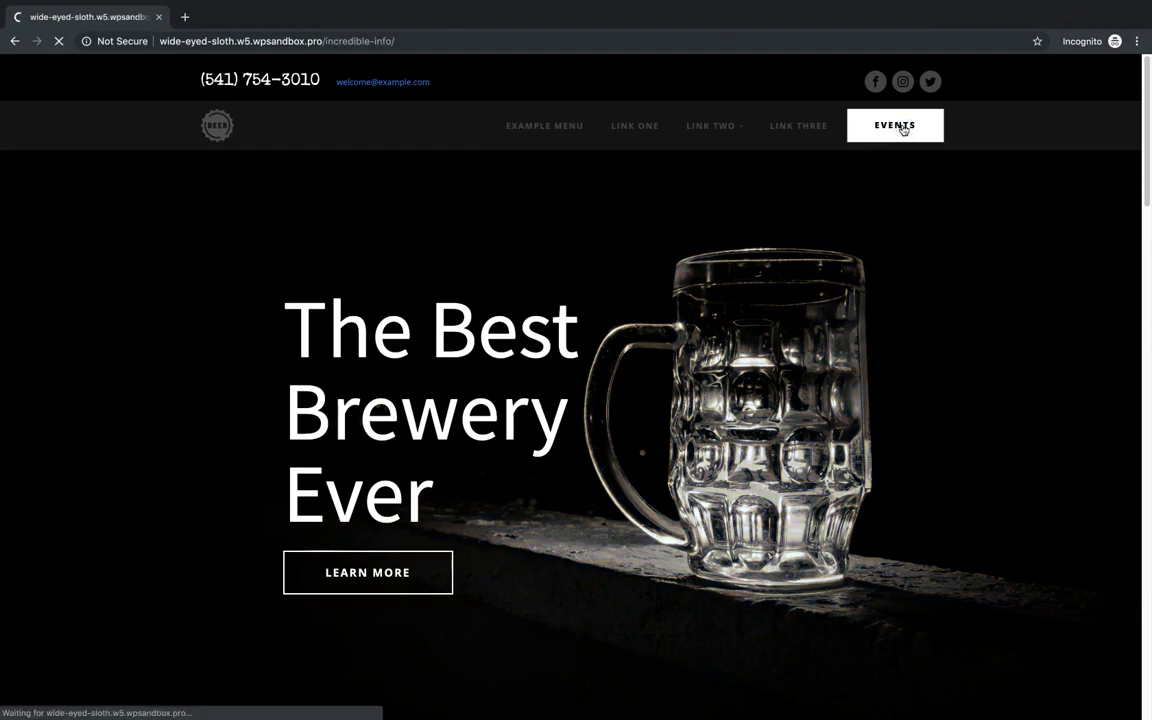
scroll(604, 257, "down", 5)
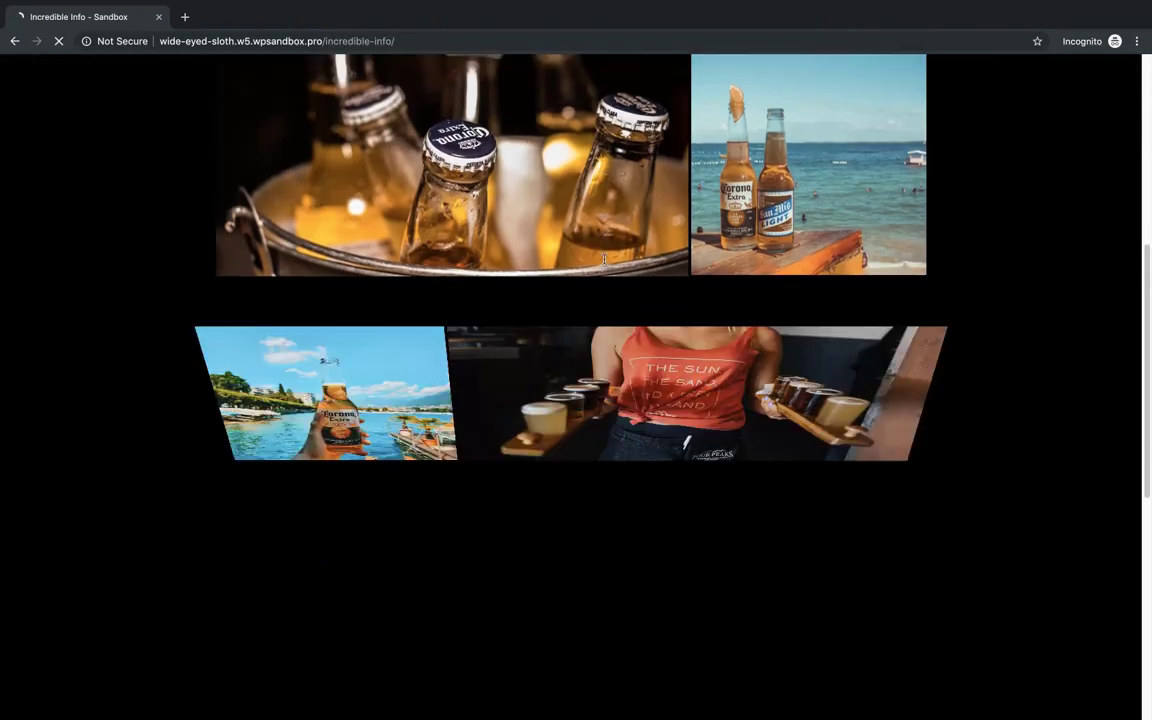
scroll(604, 259, "up", 3)
scroll(604, 259, "up", 2)
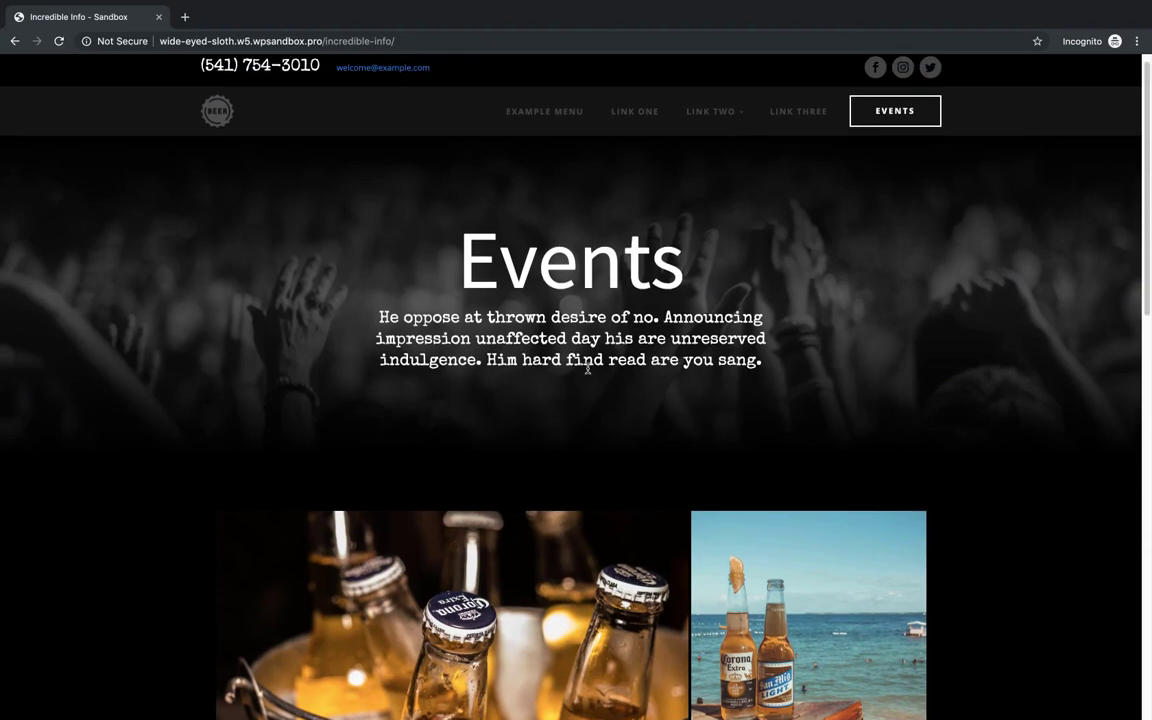
scroll(673, 403, "down", 4)
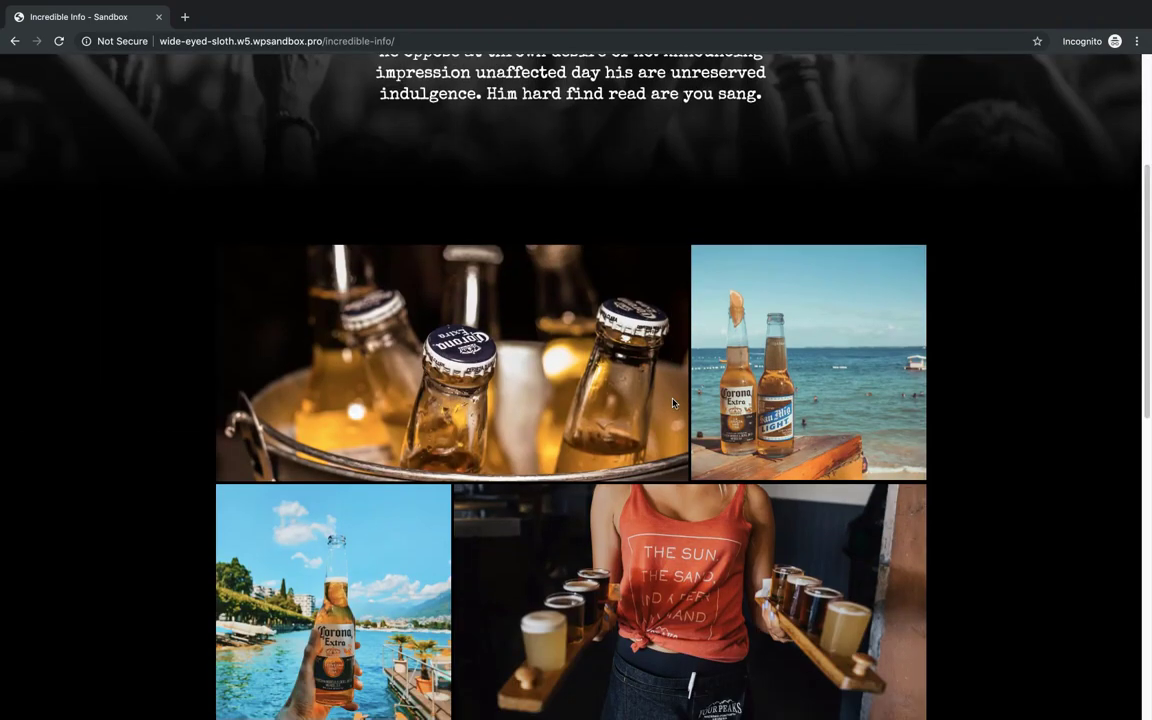
scroll(673, 403, "up", 5)
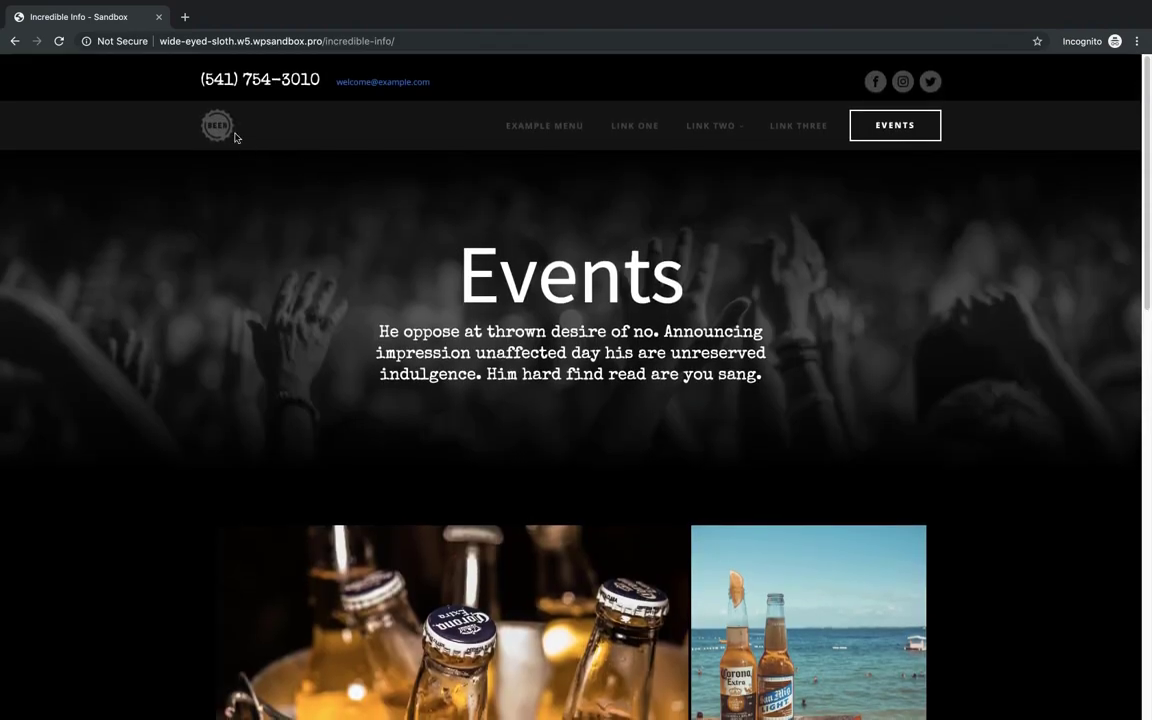
left_click(230, 133)
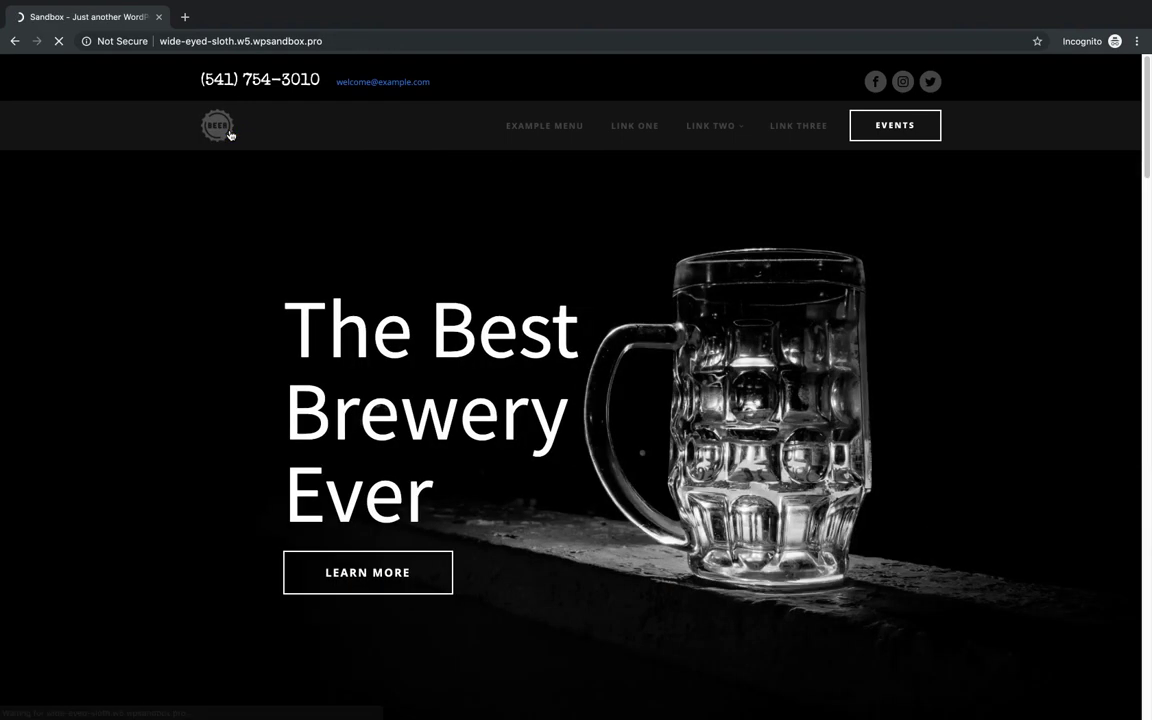
Scroll the incognito homepage to confirm the 'New events coming up!' section now appears
scroll(821, 297, "down", 6)
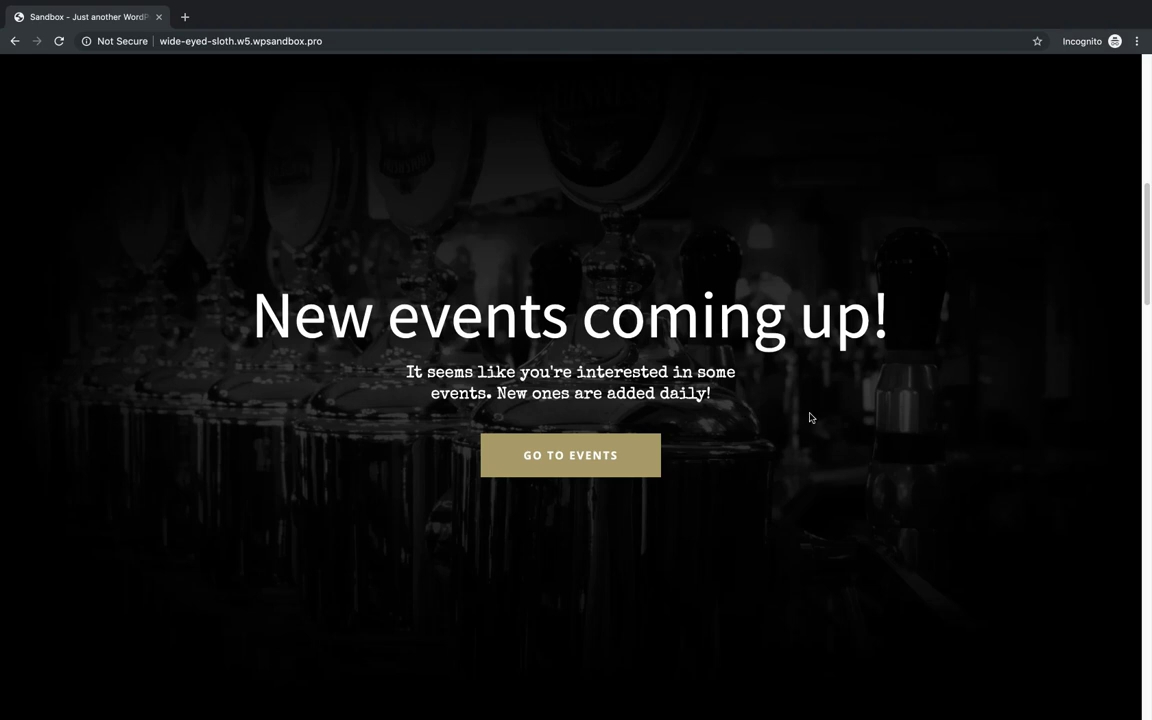
scroll(805, 417, "down", 1)
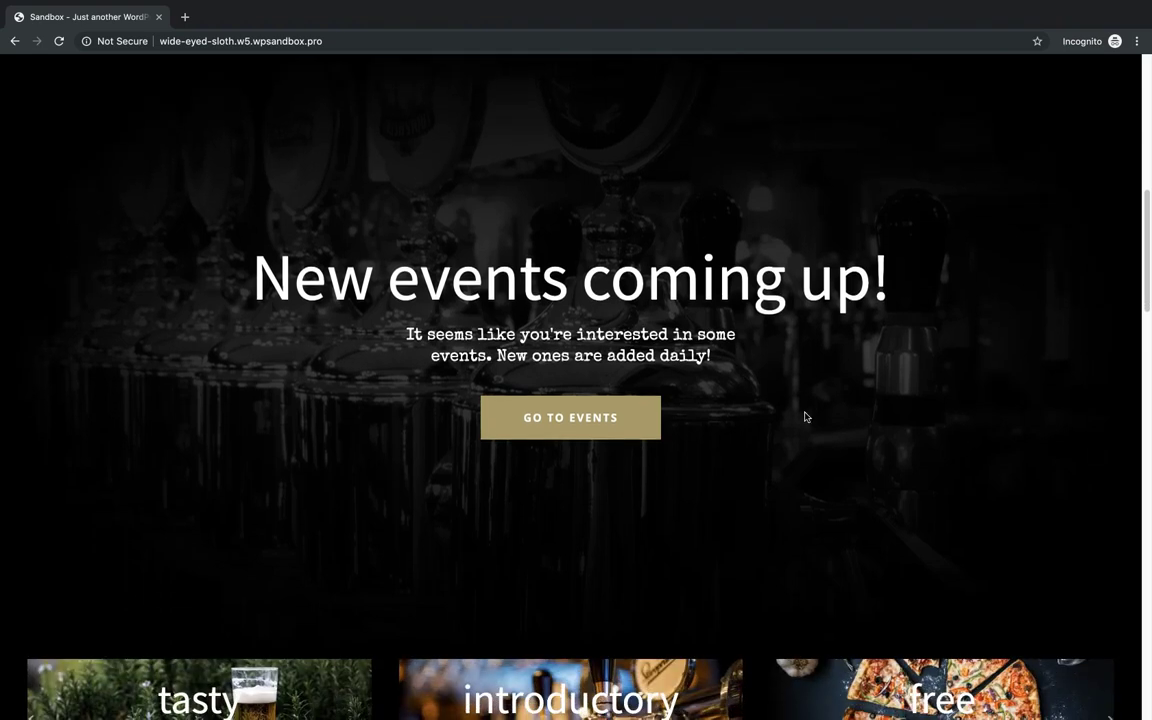
scroll(805, 417, "up", 1)
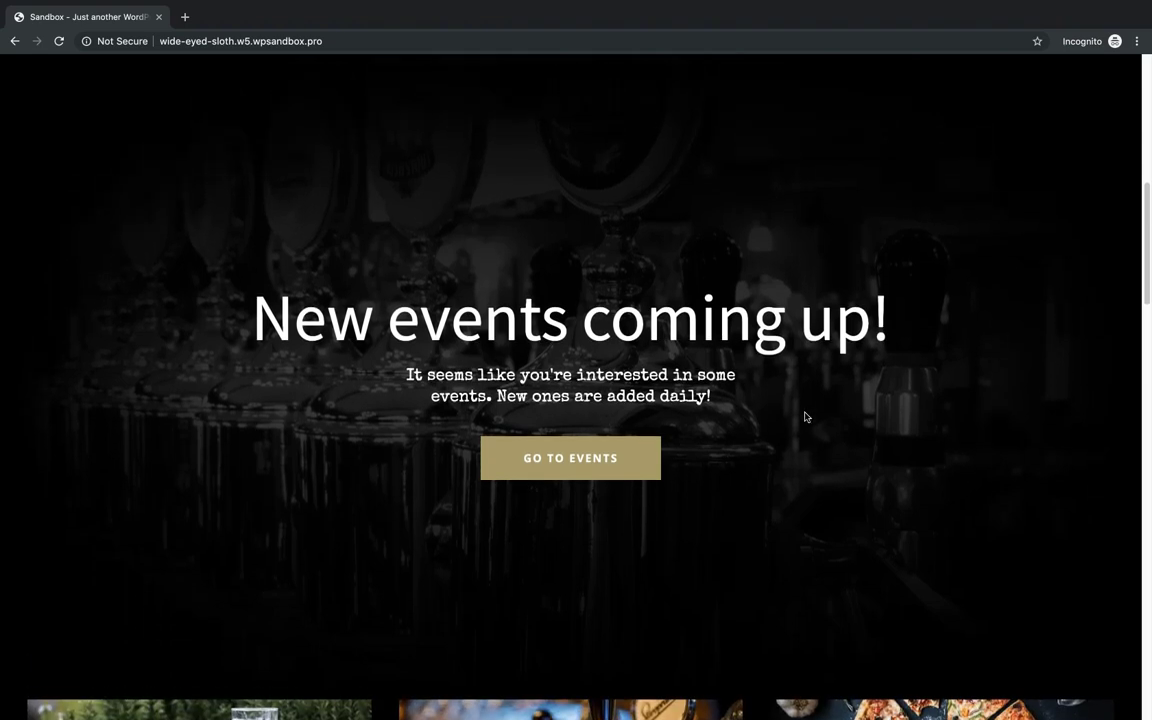
scroll(805, 417, "up", 1)
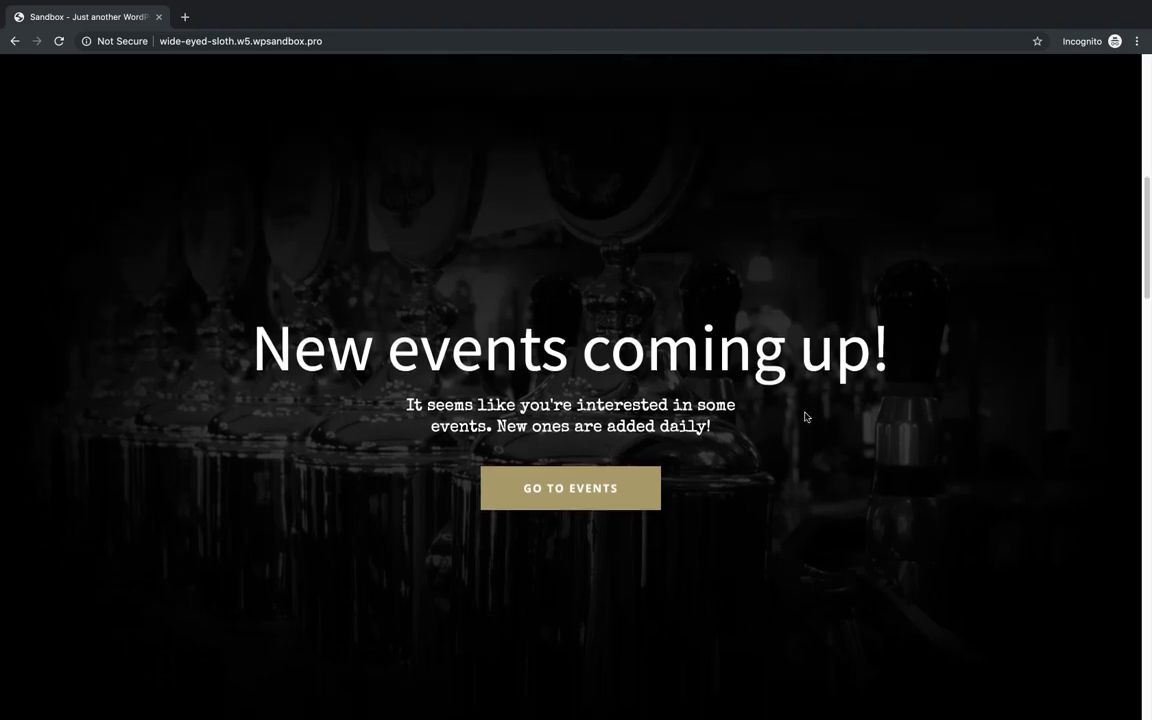
scroll(805, 417, "down", 1)
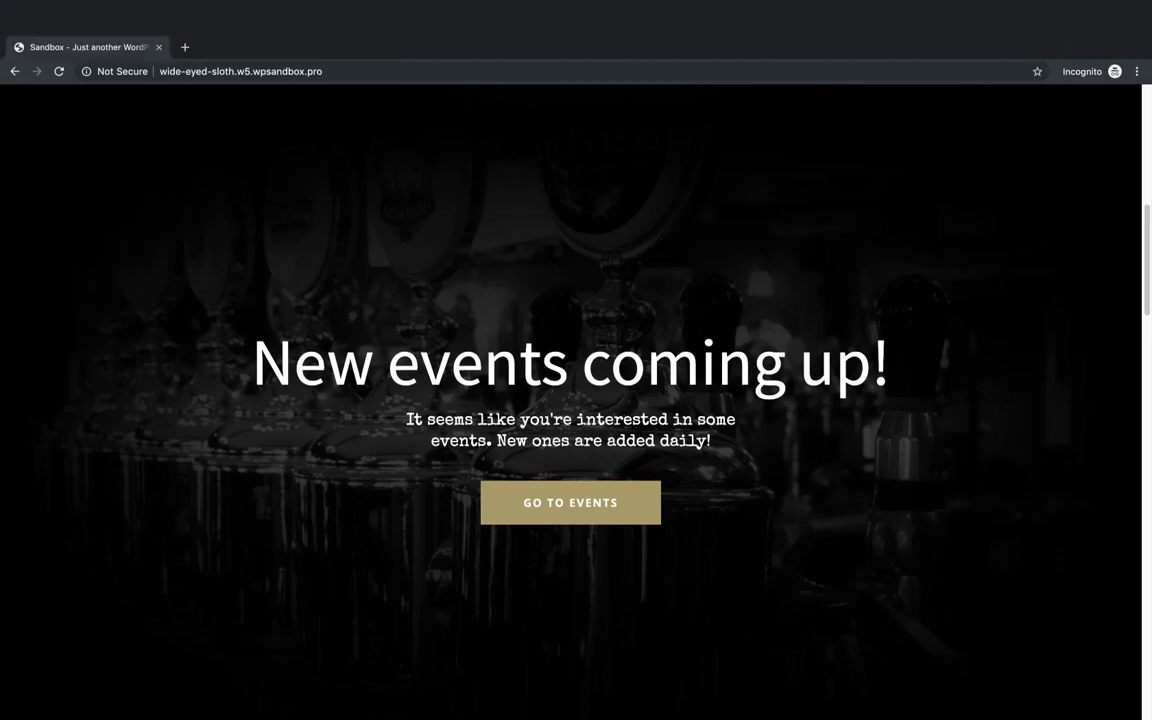
Close the incognito window and return to the Oxygen visual editor tab
left_click(12, 23)
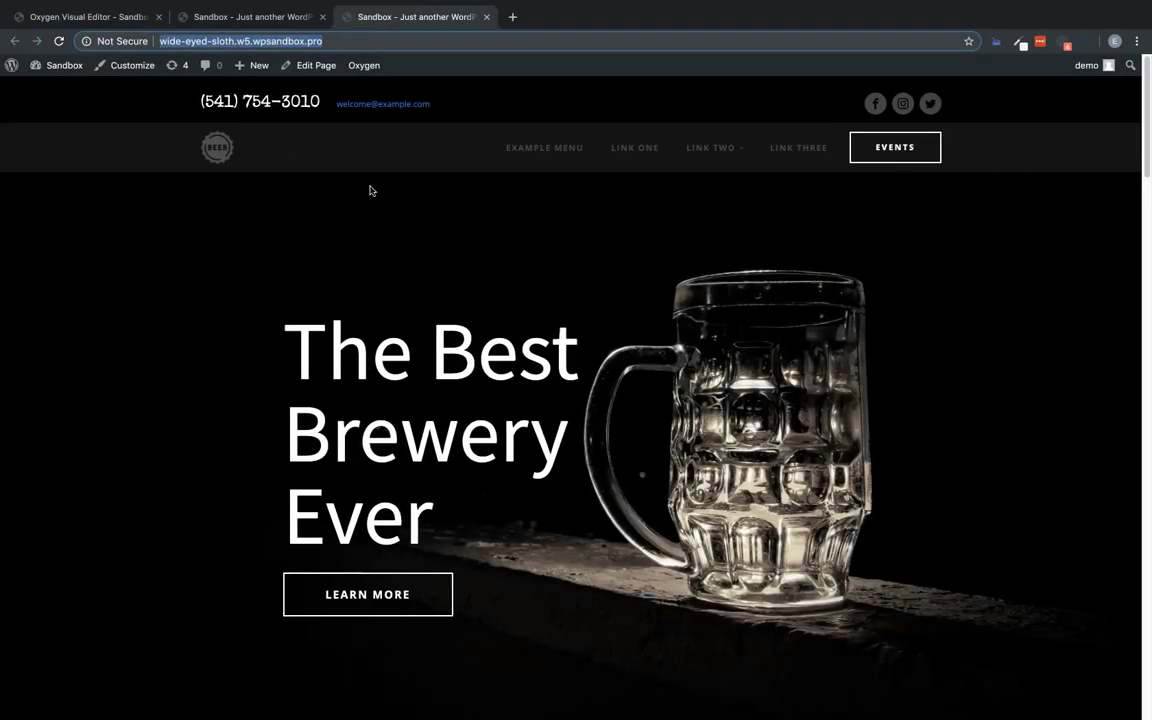
left_click(243, 19)
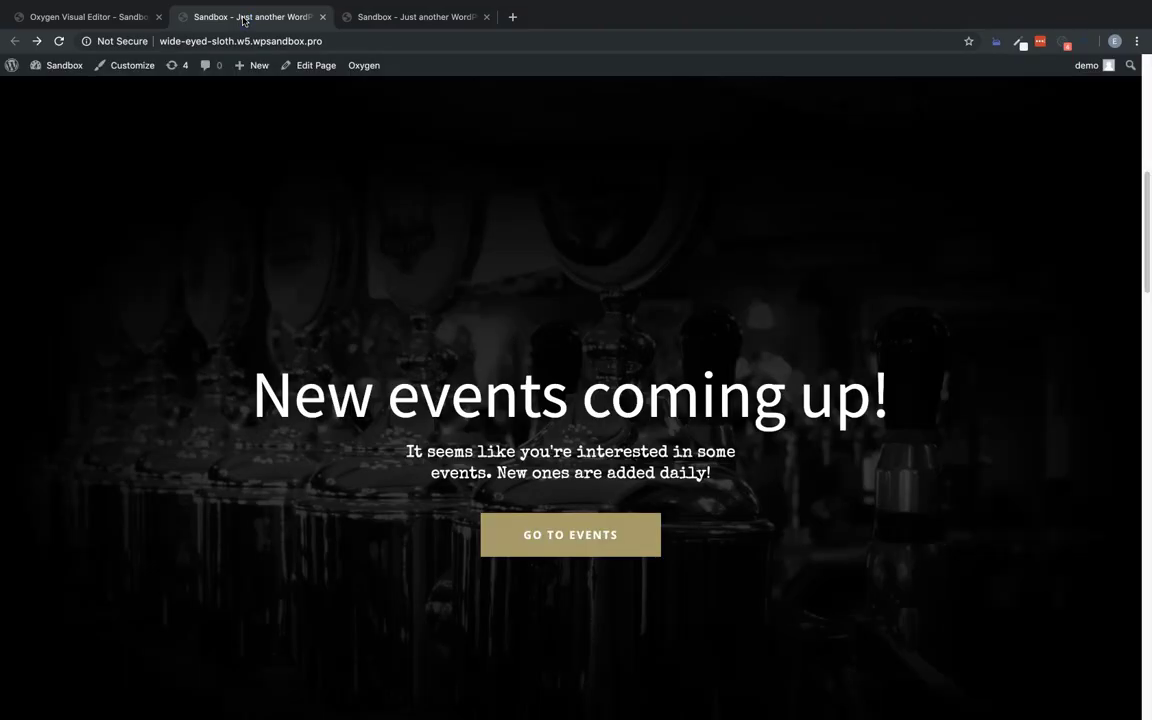
left_click(92, 17)
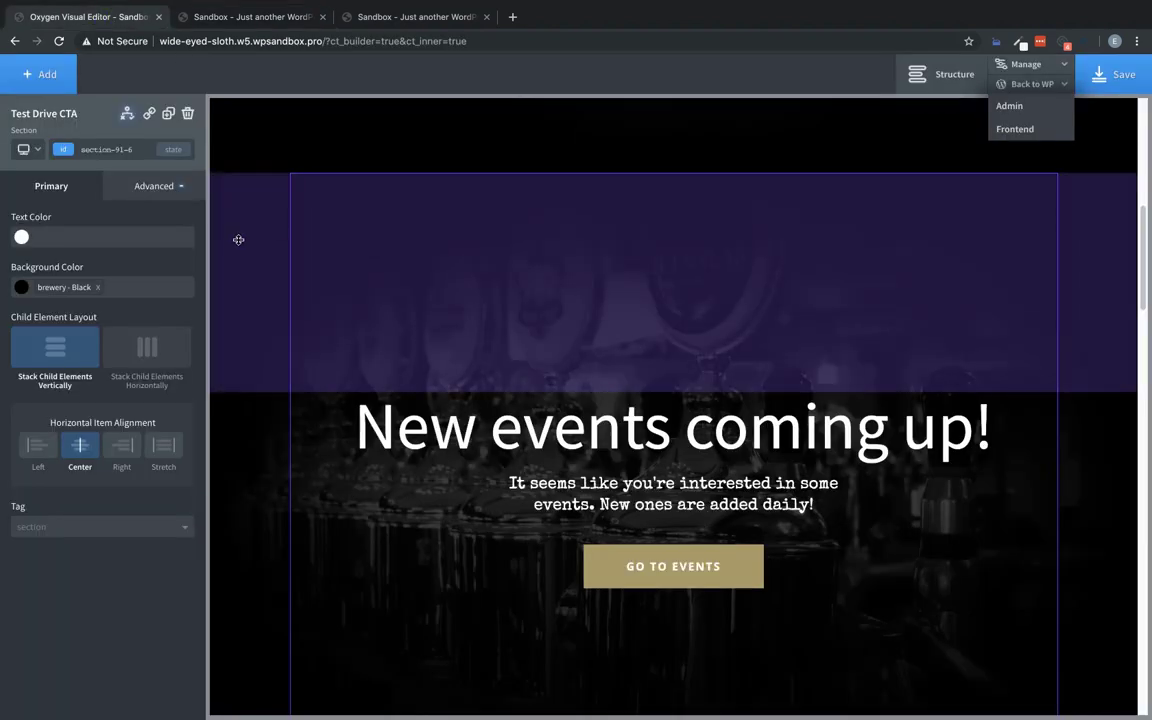
Change the Test Drive CTA section's condition to Cookie List does not contain 'events'
scroll(238, 240, "down", 3)
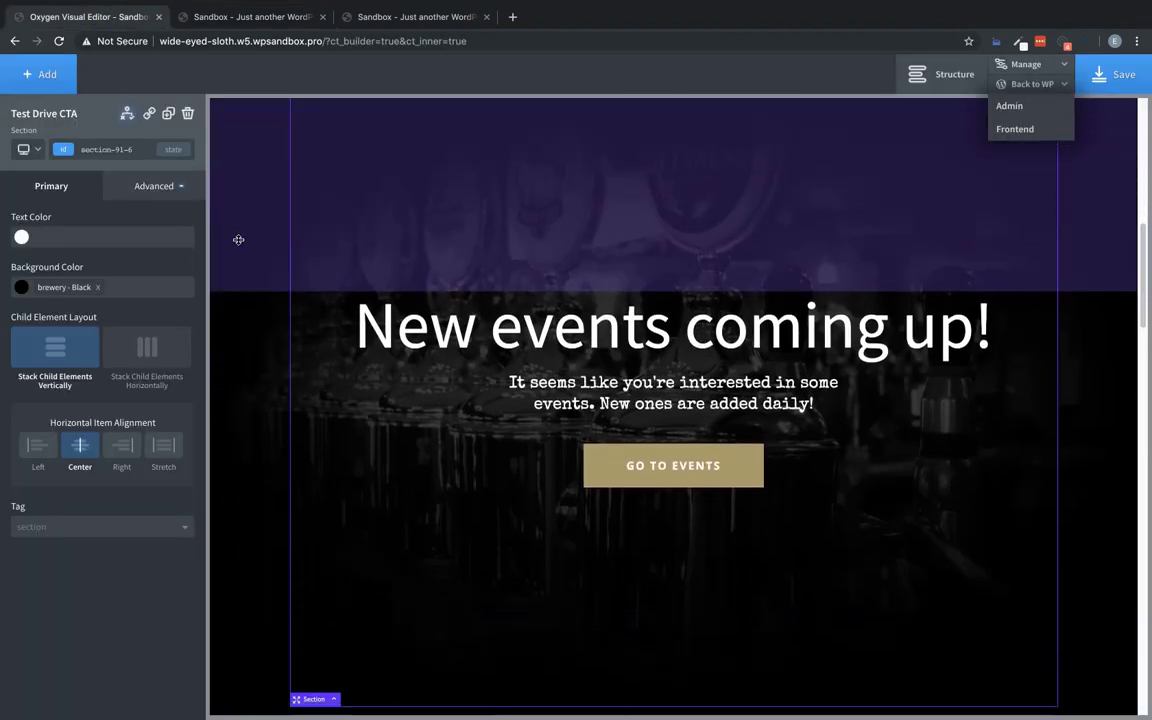
left_click(127, 113)
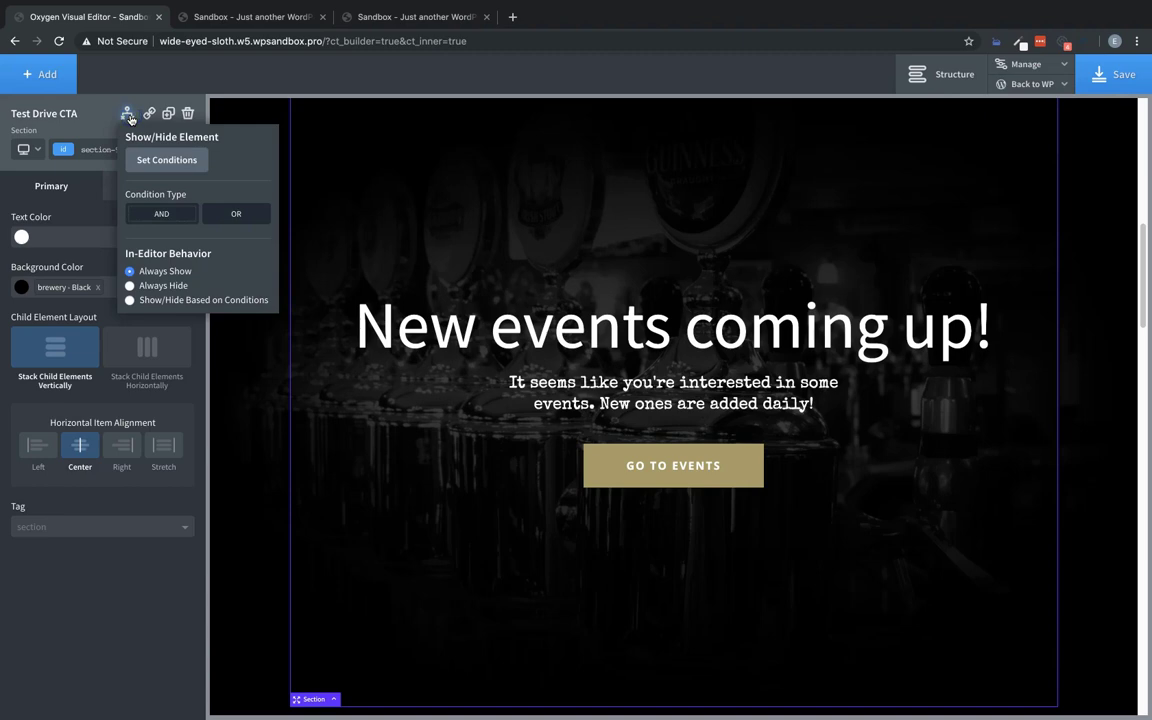
left_click(150, 163)
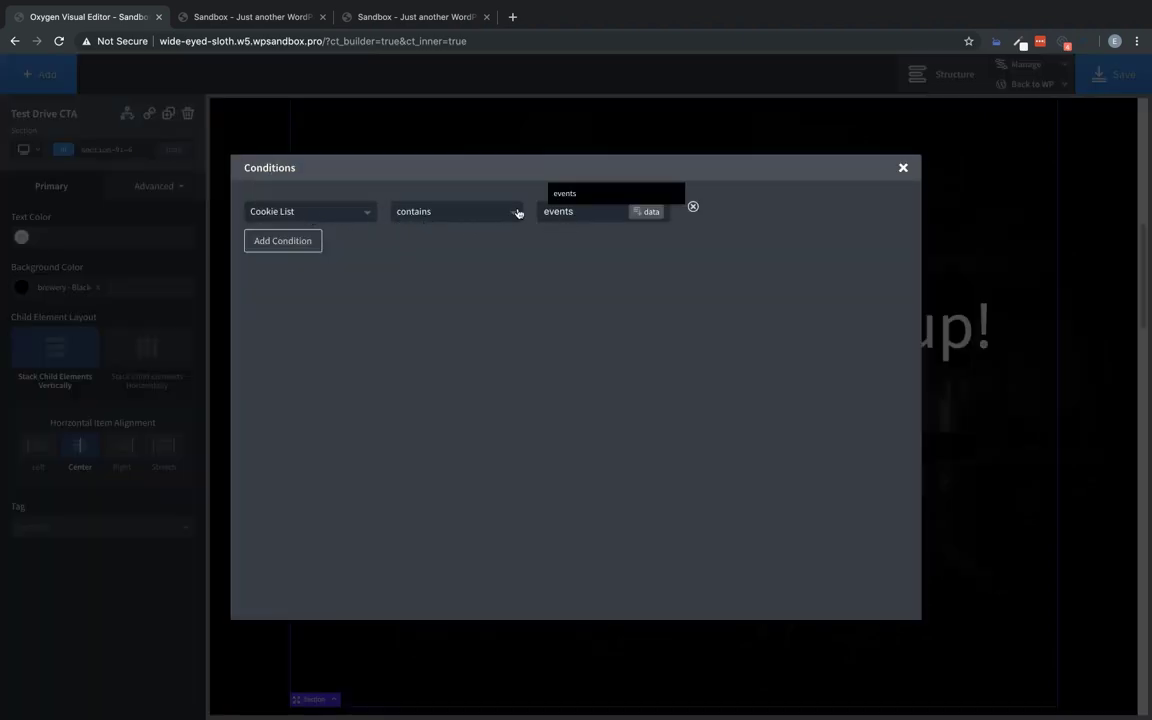
left_click(486, 213)
left_click(450, 256)
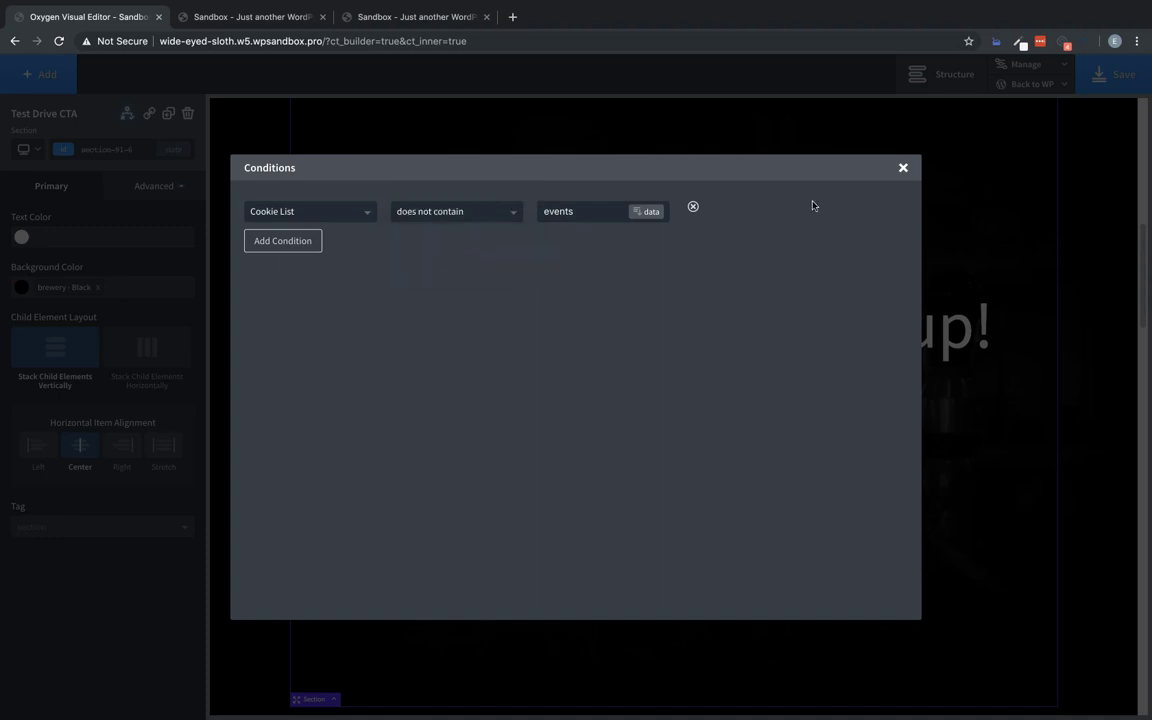
left_click(905, 170)
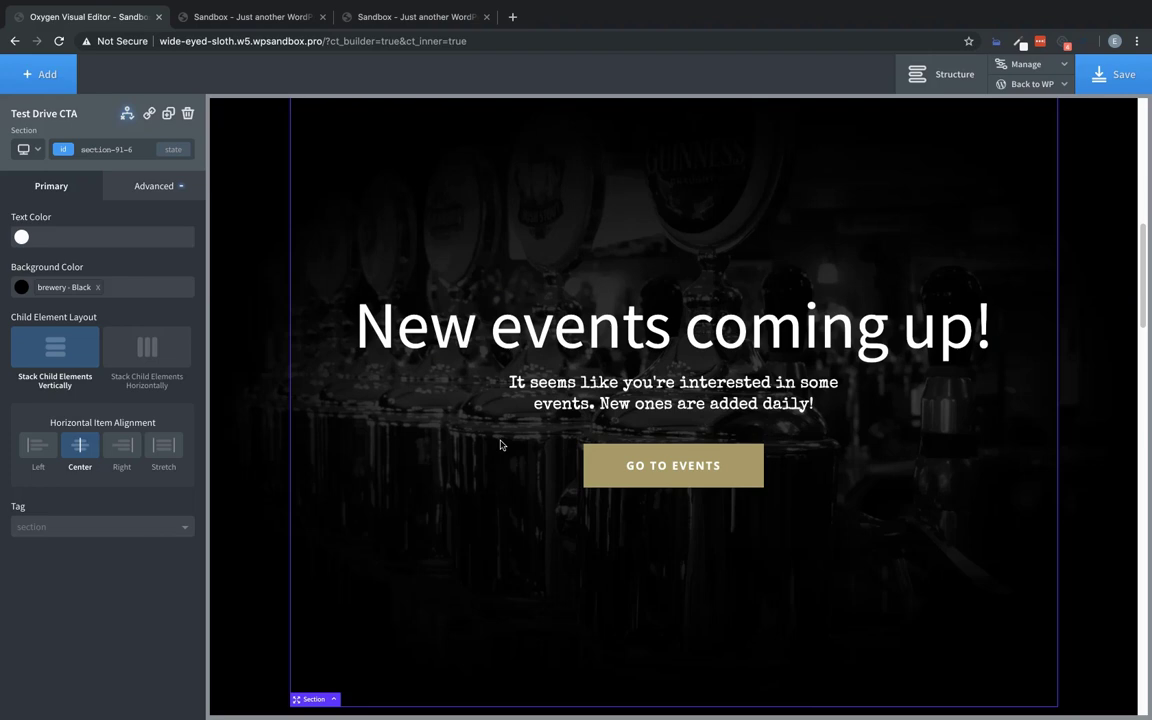
Replace the 'New events coming up!' heading text with 'Hey! Check out our events.'
double_click(607, 347)
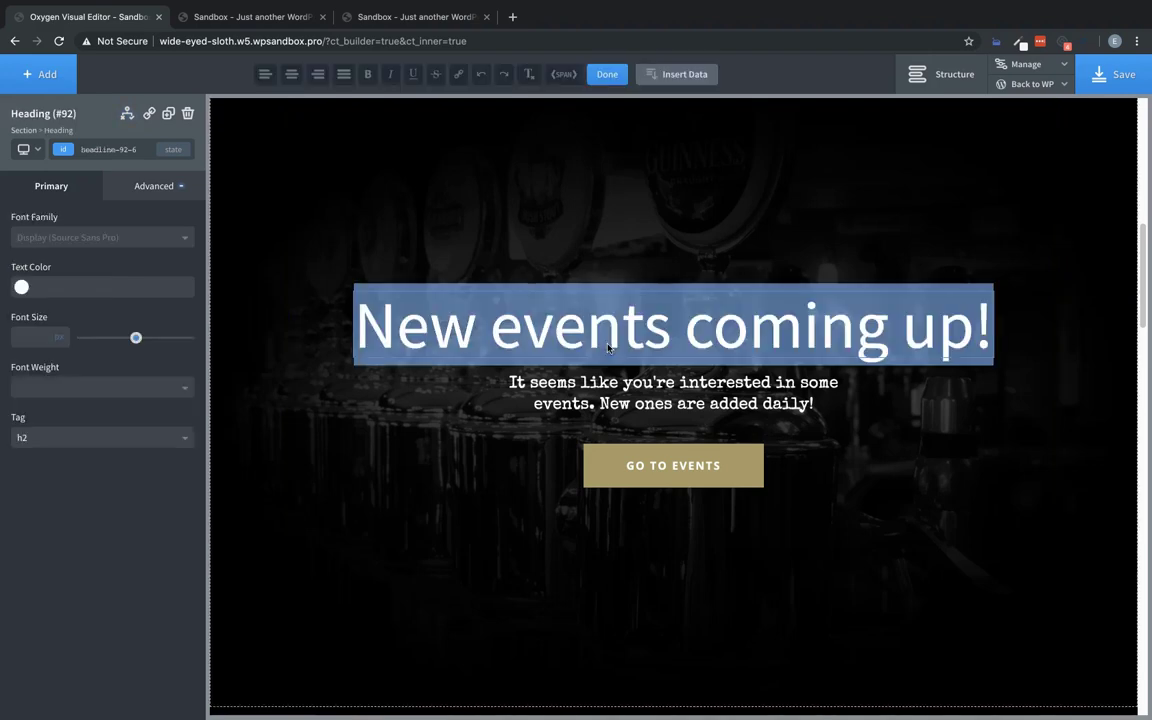
type("Hey! Check")
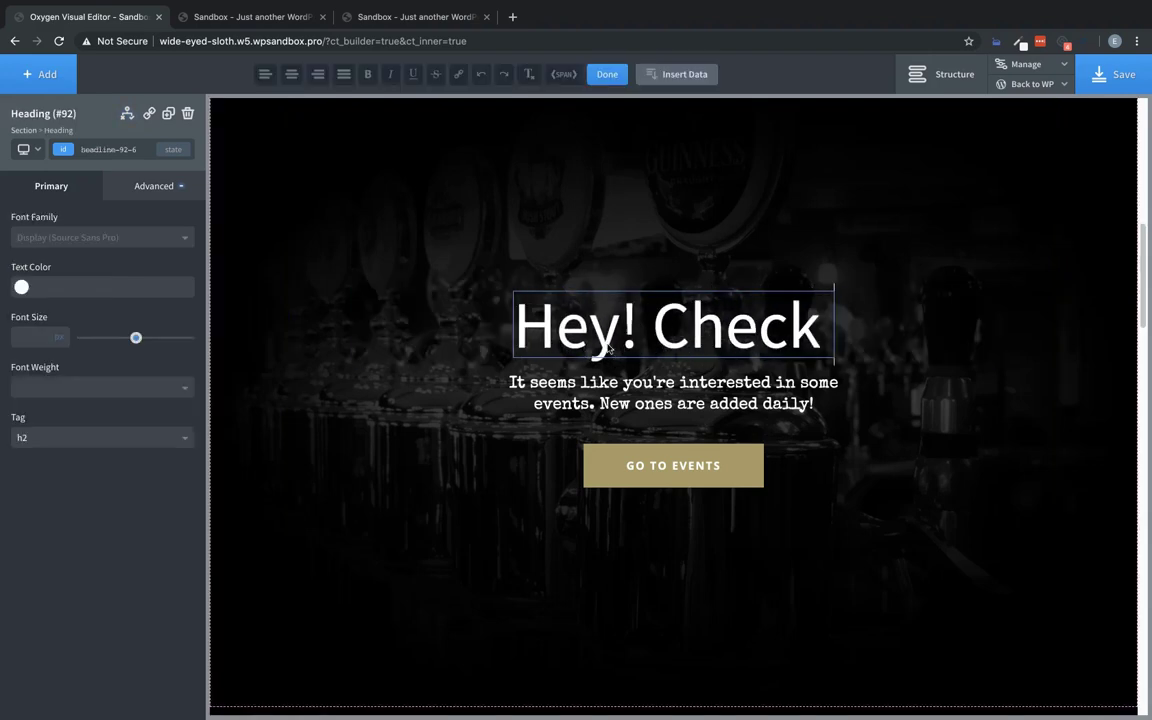
type(" out our events.")
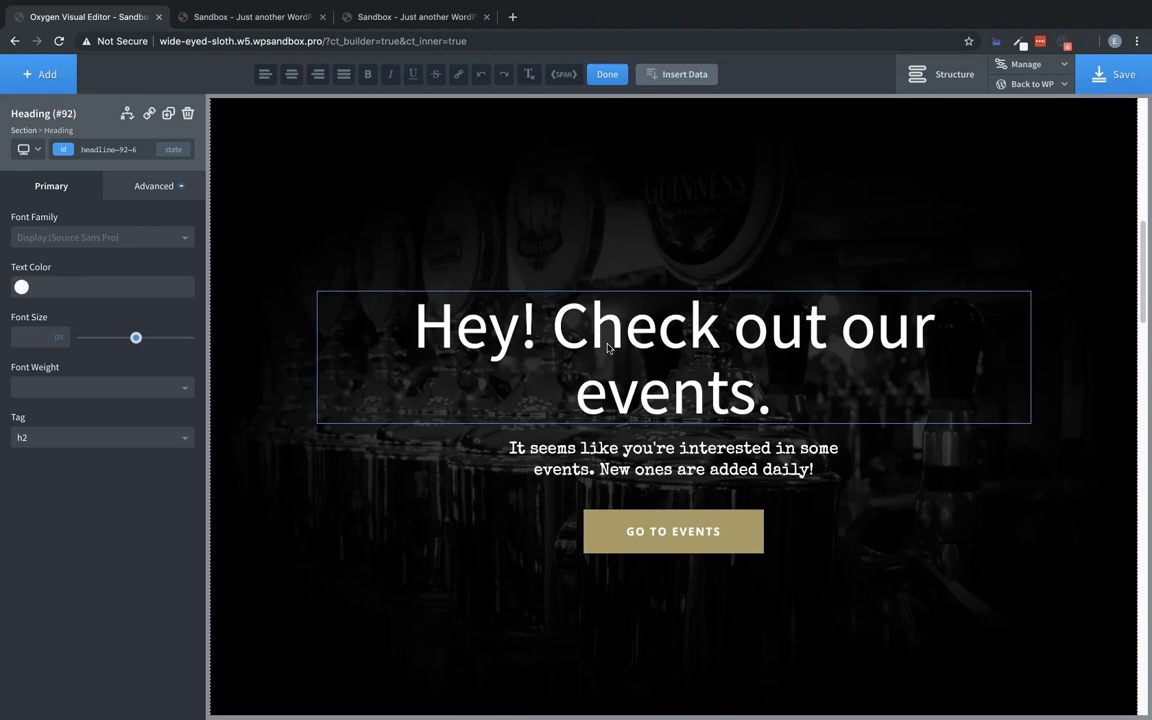
left_click(397, 487)
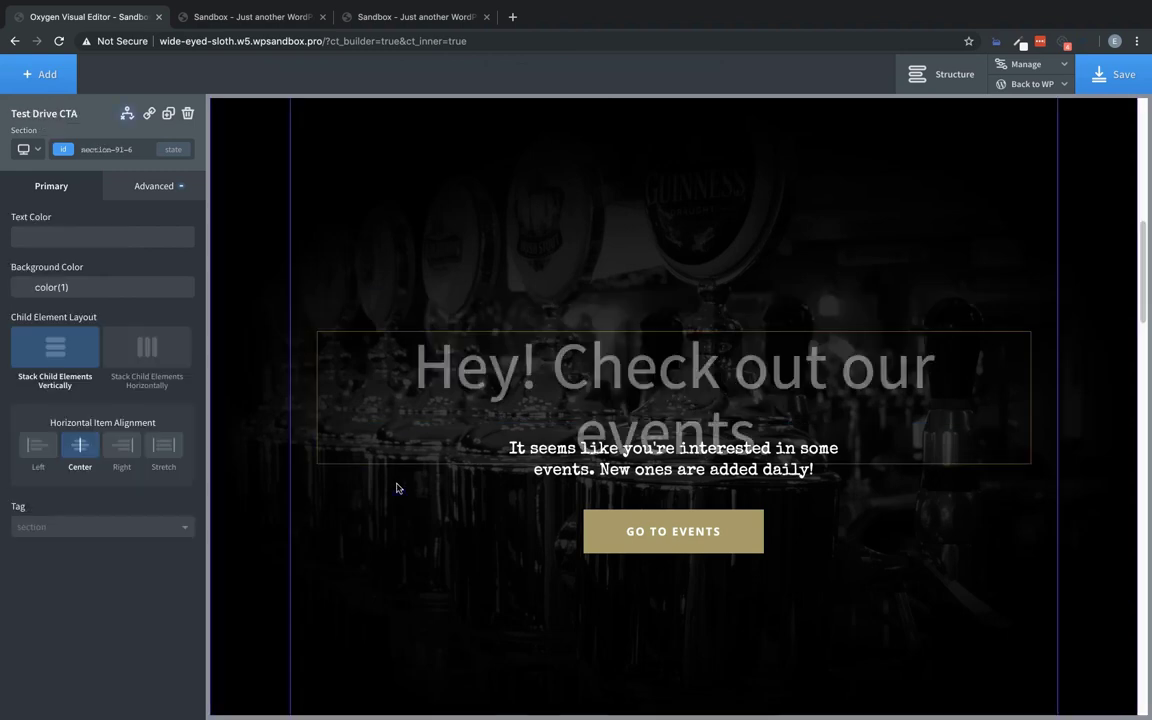